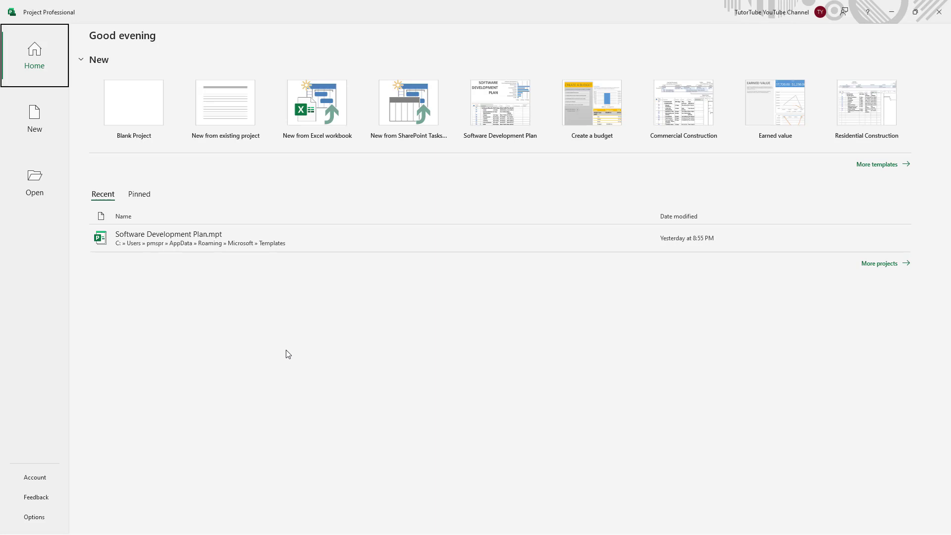
- Create a new blank project and dismiss the notice about new tasks' default scheduling mode
left_click(126, 106)
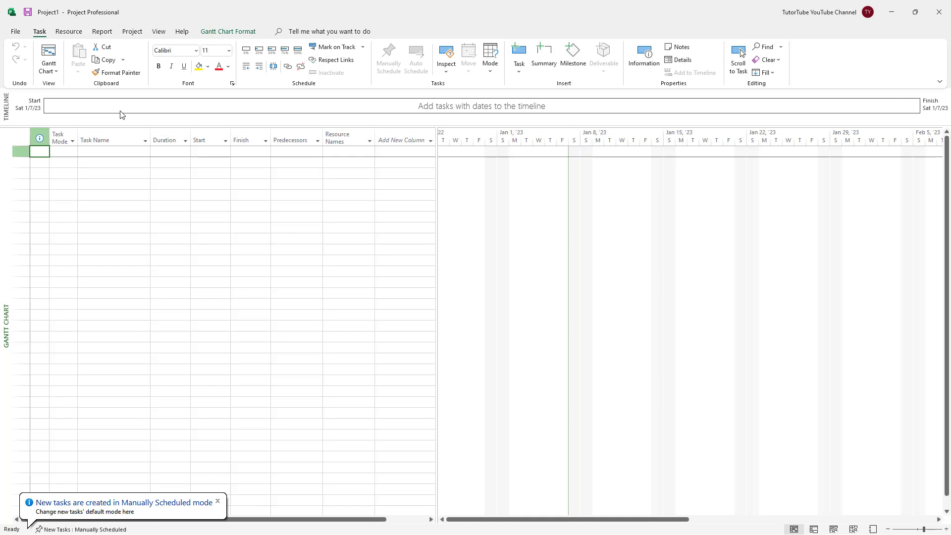
left_click(218, 501)
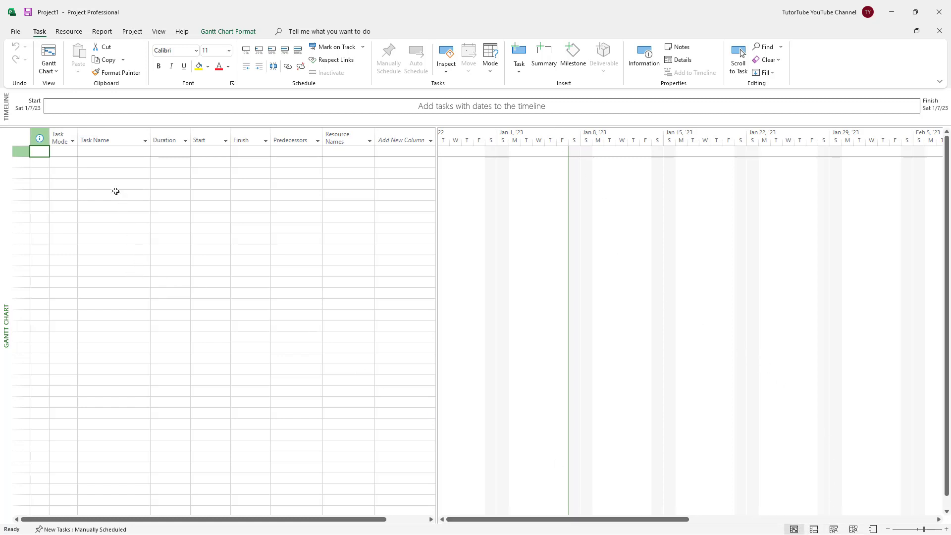
left_click(96, 171)
left_click(98, 161)
left_click(99, 152)
left_click(105, 175)
left_click(106, 153)
left_click(114, 169)
left_click(115, 182)
left_click(109, 150)
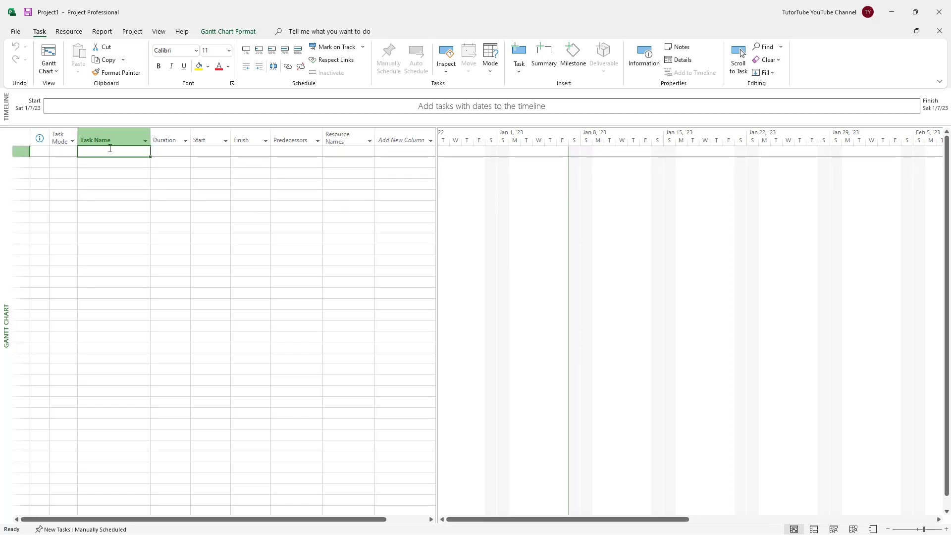
left_click(114, 184)
- Add a task named Brainstorm Concept in the first row of the task table
left_click(120, 152)
type("Brainstorm Concept")
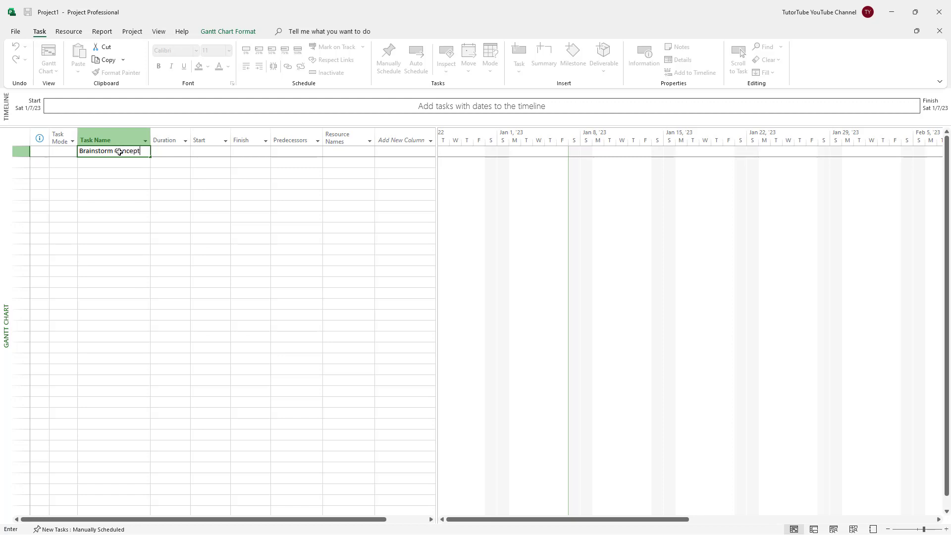
key("Return")
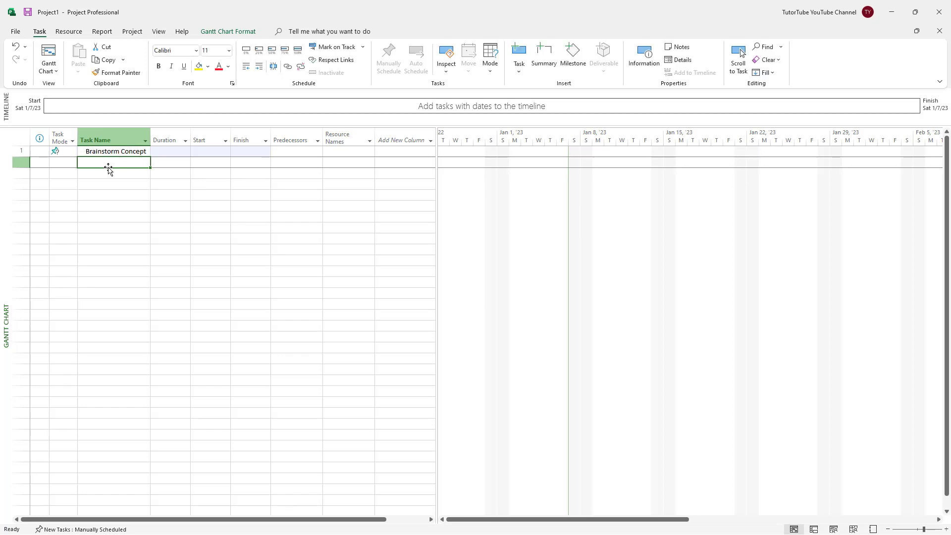
- Add a second task named Storyline Writing below Brainstorm Concept
left_click(119, 185)
left_click(122, 164)
type("Sotoryli")
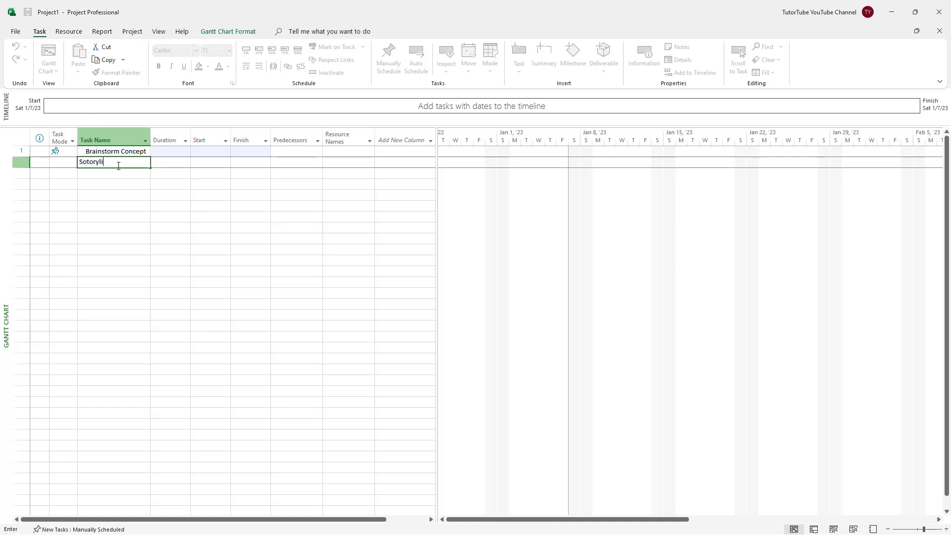
type("ne Writing")
key("BackSpace")
left_click(166, 198)
left_click(140, 176)
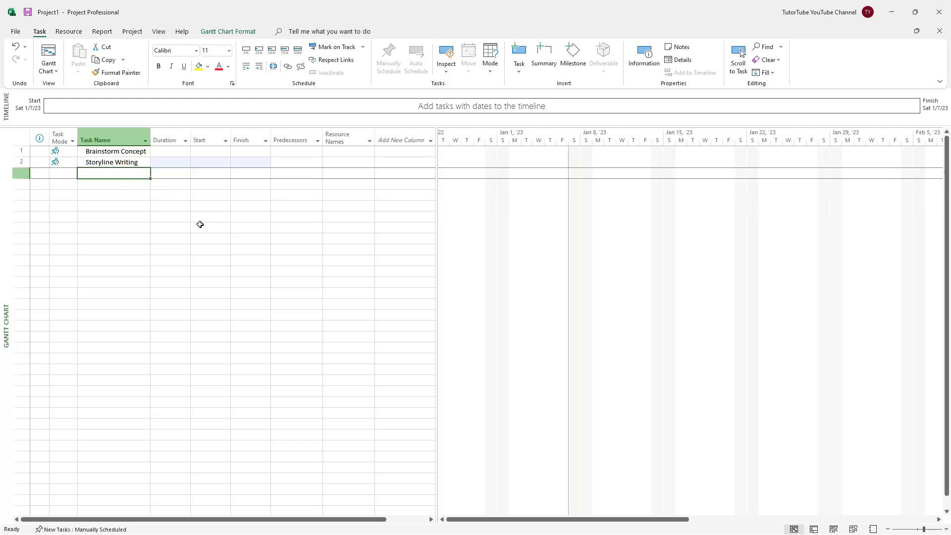
- Add the tasks Script Writing and Storyboarding below Storyline Writing
type("Script Writing")
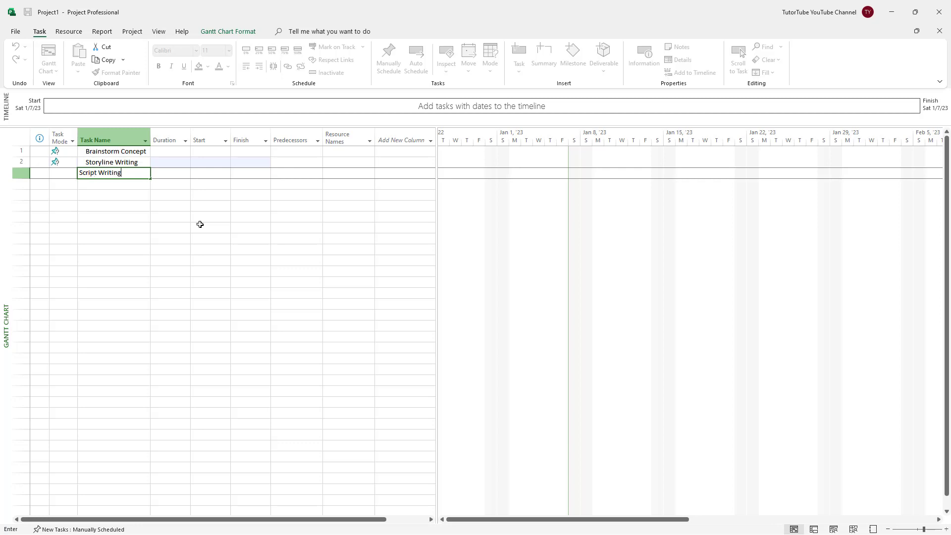
key("Return")
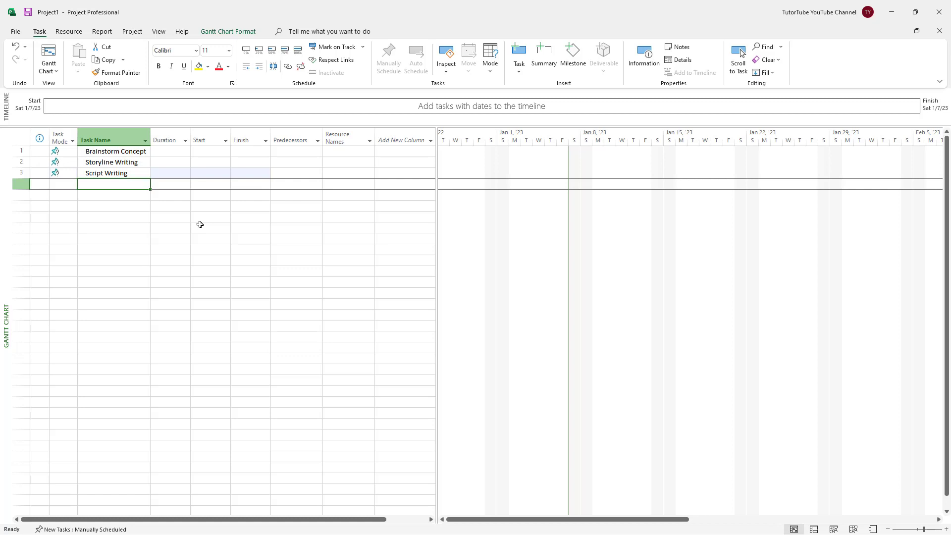
type("Storyboarding")
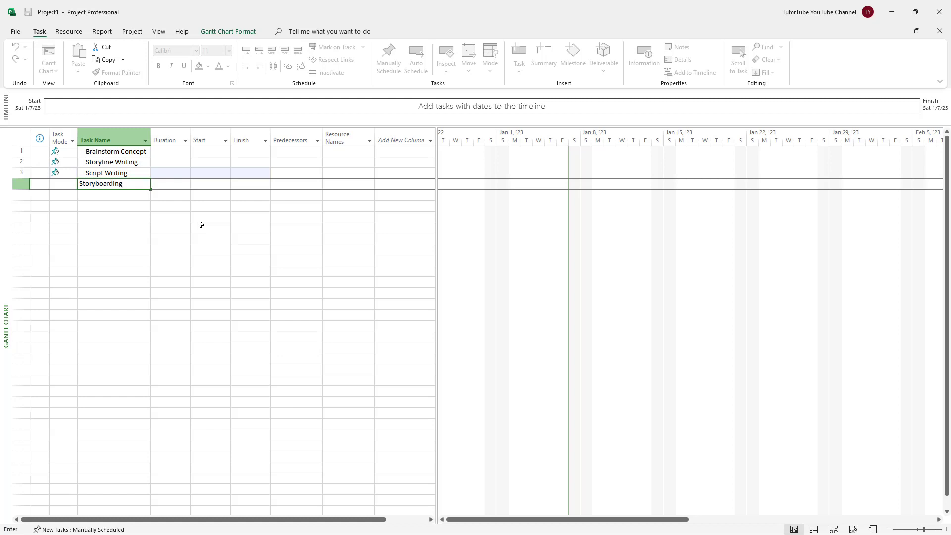
key("Return")
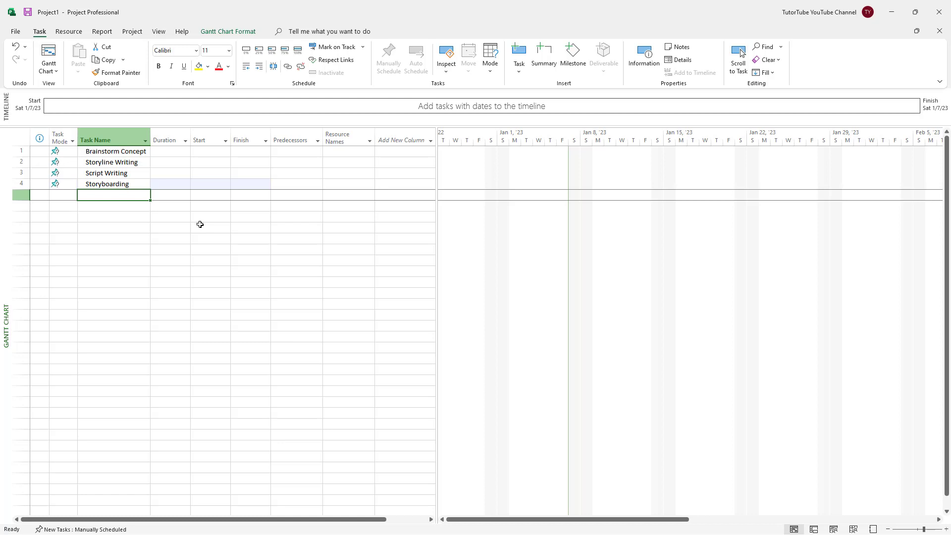
- Add the tasks Shooting, Editing and Publishing below Storyboarding
type("Shooting")
key("Return")
type("Editing")
key("Return")
type("Publ")
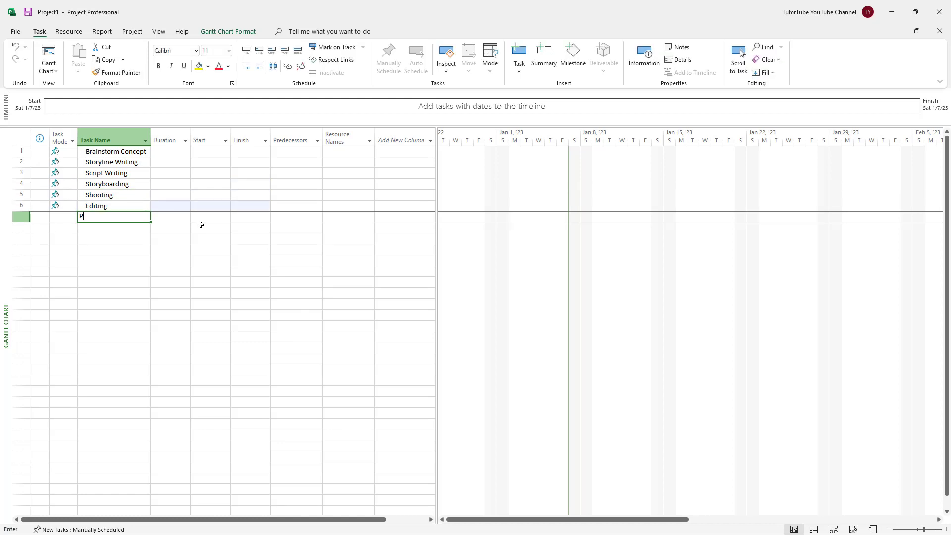
key("Return")
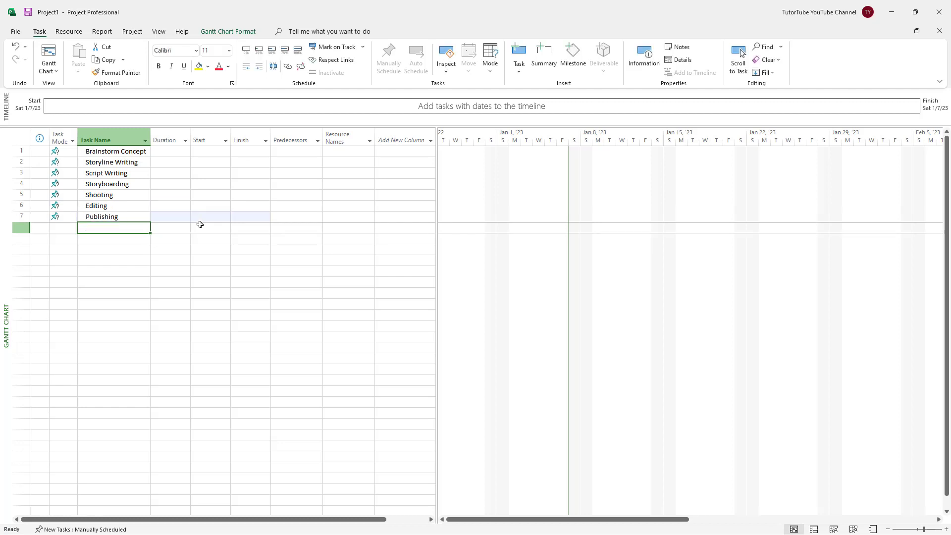
- Set the duration of the Brainstorm Concept task to 3 days
left_click(184, 151)
left_click(187, 150)
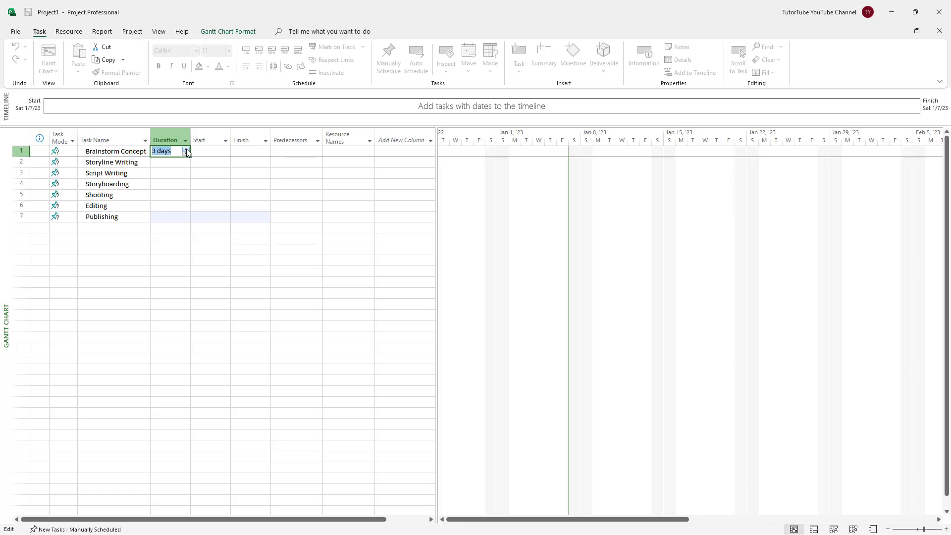
left_click(180, 163)
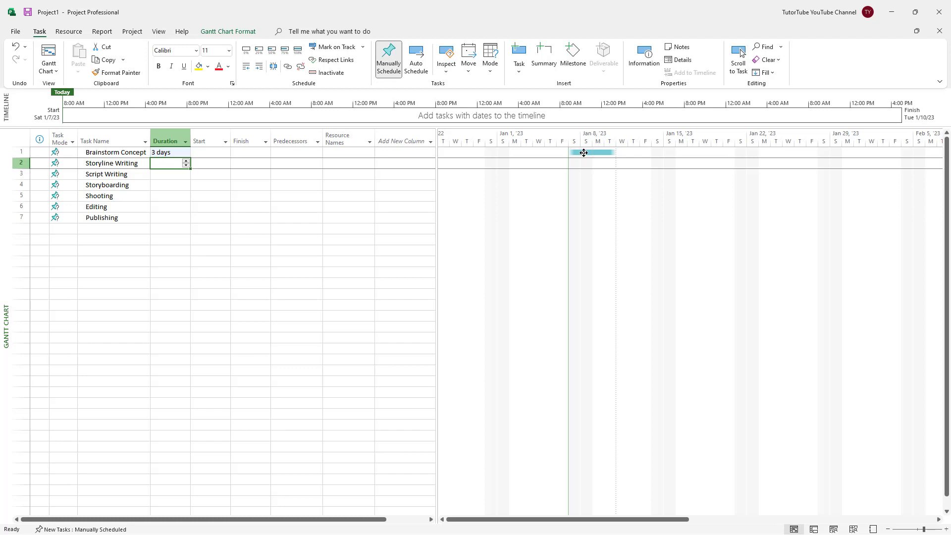
- Shift the Brainstorm Concept bar back to Fri 12/30/22 in the chart, and set the task's start date to Sat 1/14/23
left_click_drag(590, 153, 493, 153)
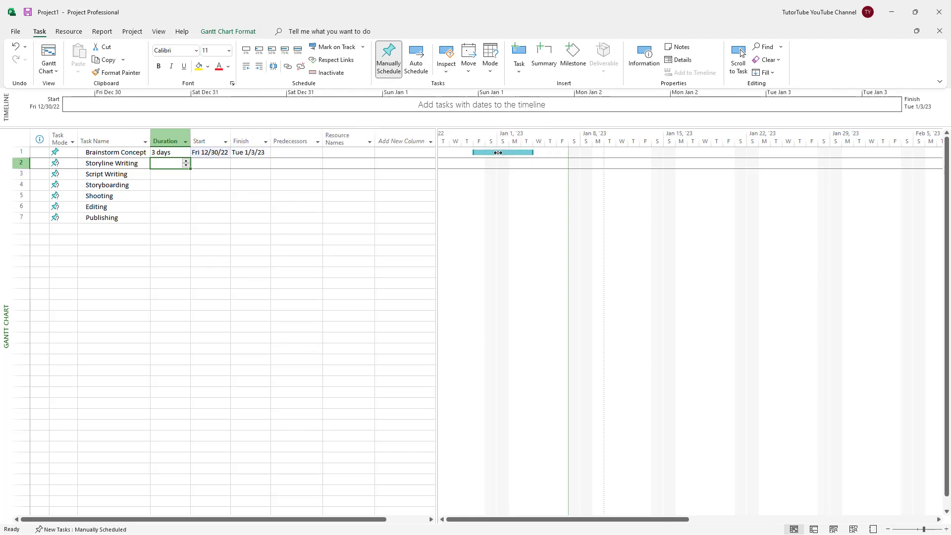
left_click(225, 142)
left_click(211, 152)
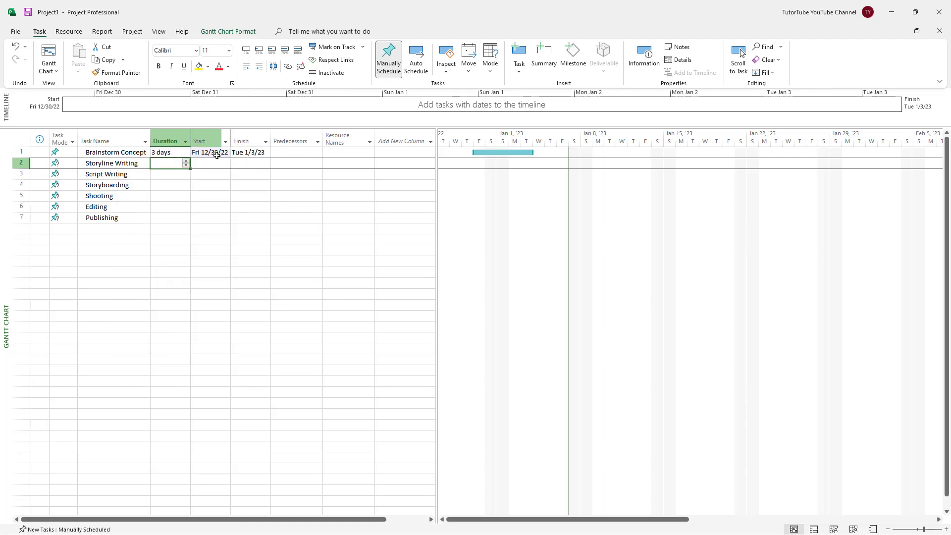
left_click(210, 152)
left_click(226, 152)
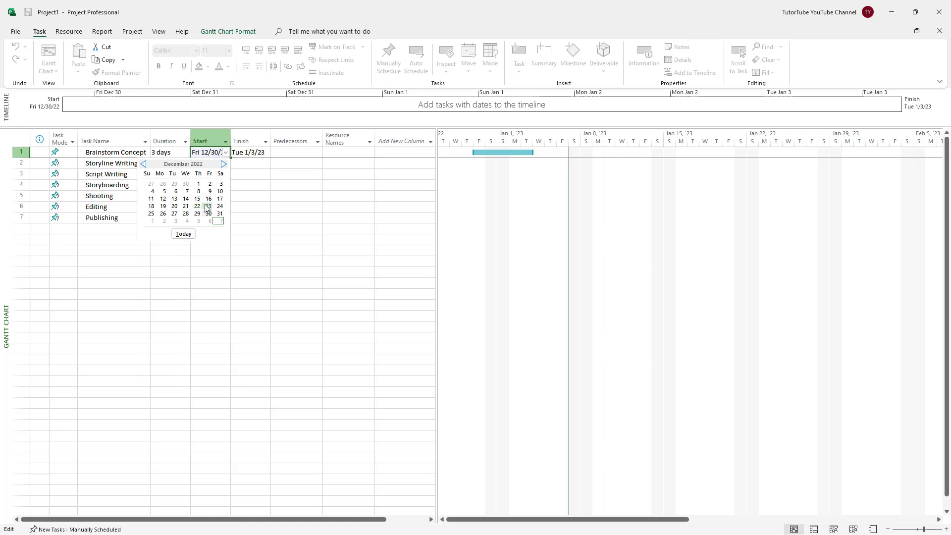
left_click(224, 164)
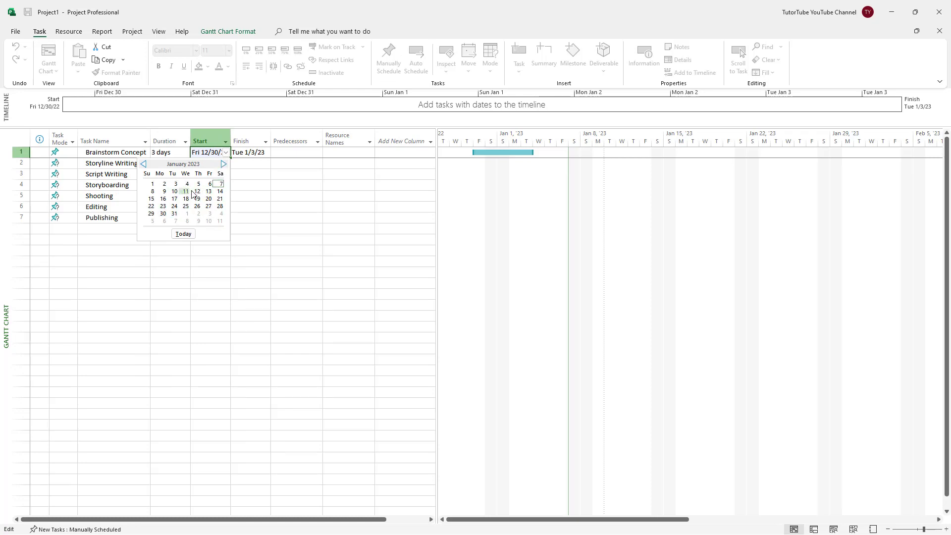
left_click(221, 192)
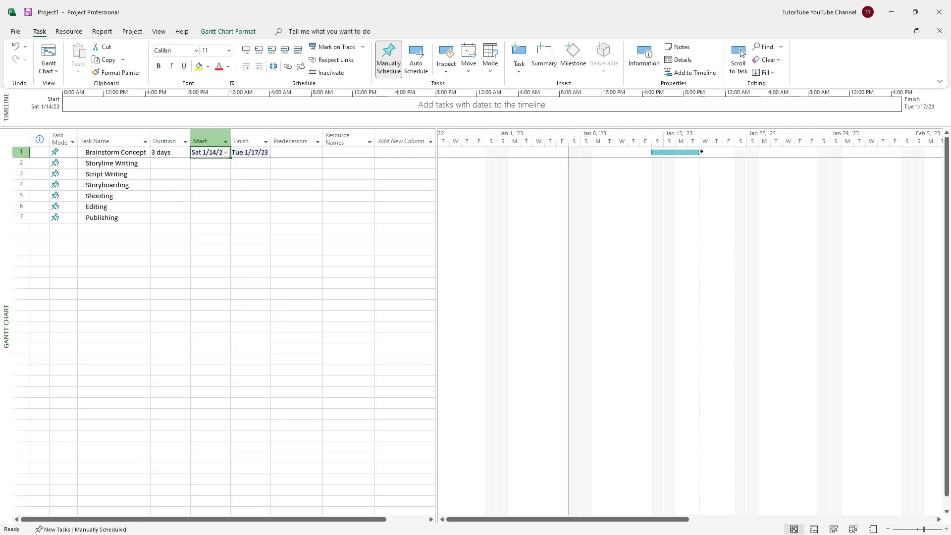
- Extend the end of the Brainstorm Concept bar to Wed 1/18/23 in the chart, and set its duration back to 3 days
mouse_move(701, 151)
left_mouse_down()
mouse_move(744, 151)
mouse_move(712, 152)
left_mouse_up()
left_click(181, 153)
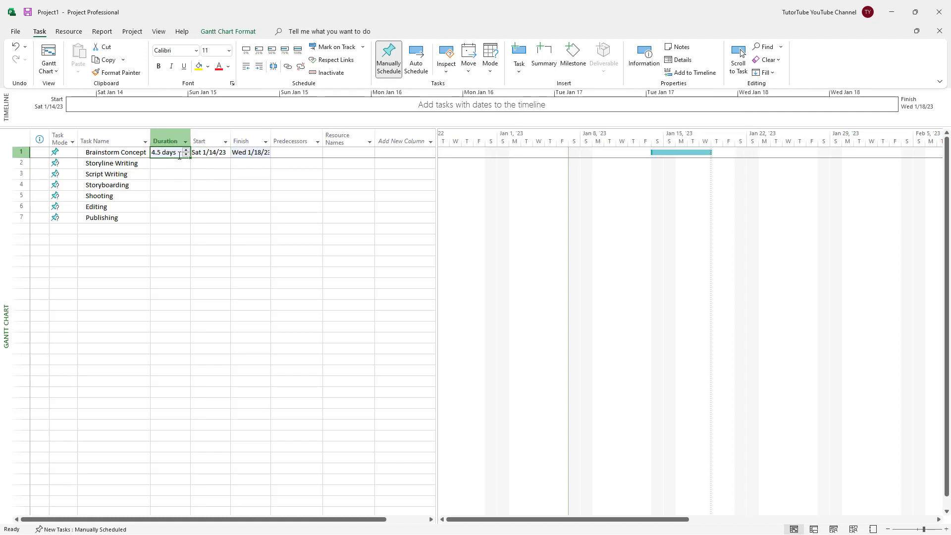
left_click(187, 155)
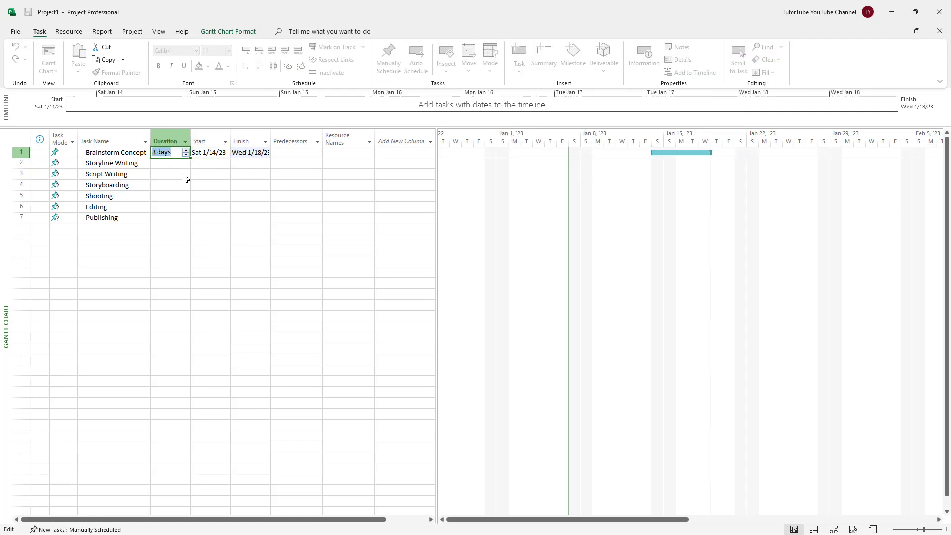
left_click(184, 174)
- Set the durations of Storyline Writing to 4 days and Script Writing to 5 days
left_click(176, 165)
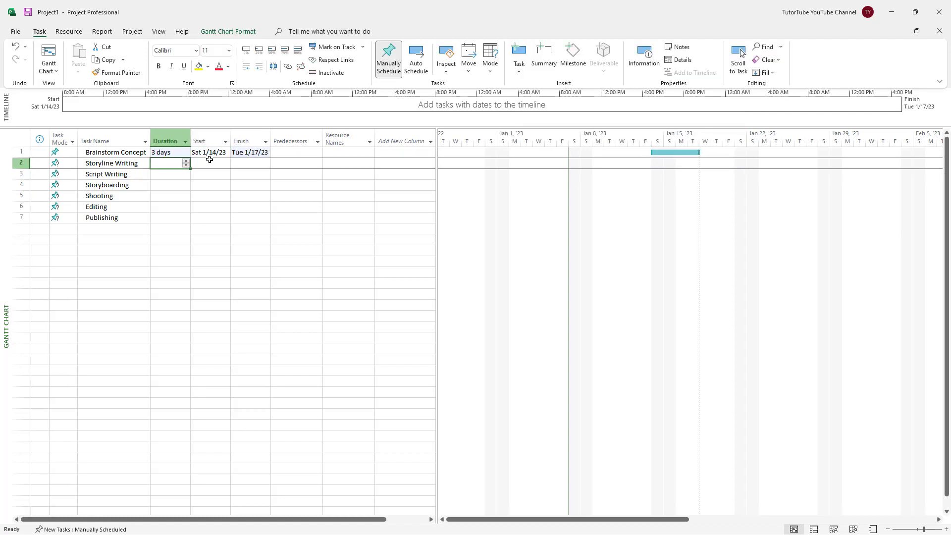
type("4")
left_click(174, 174)
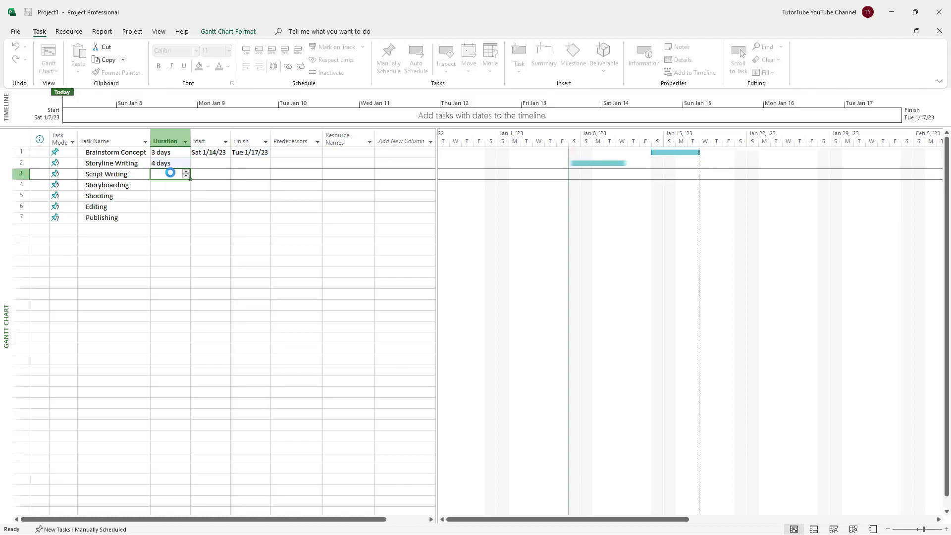
type("5")
- Set the durations of Storyboarding to 10 days and Shooting to 25 days
left_click(172, 186)
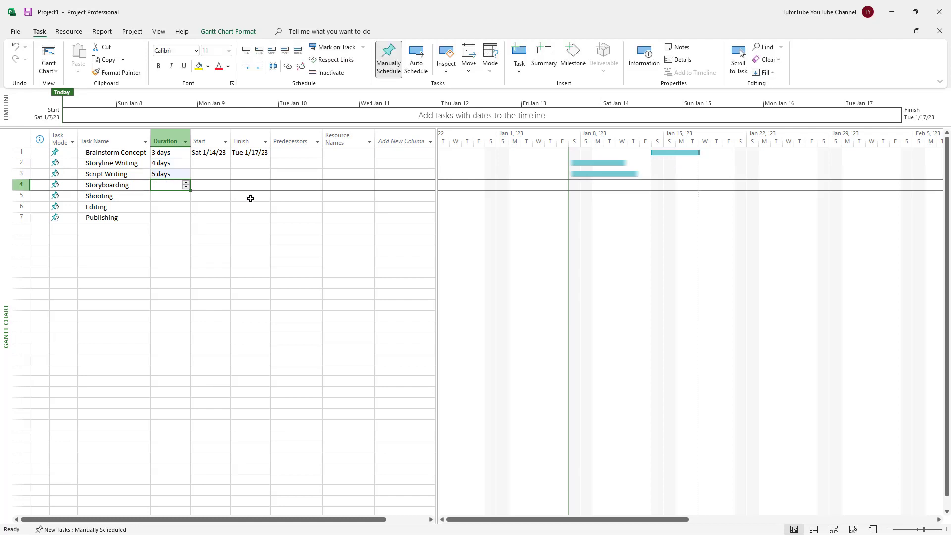
type("10")
left_click(188, 197)
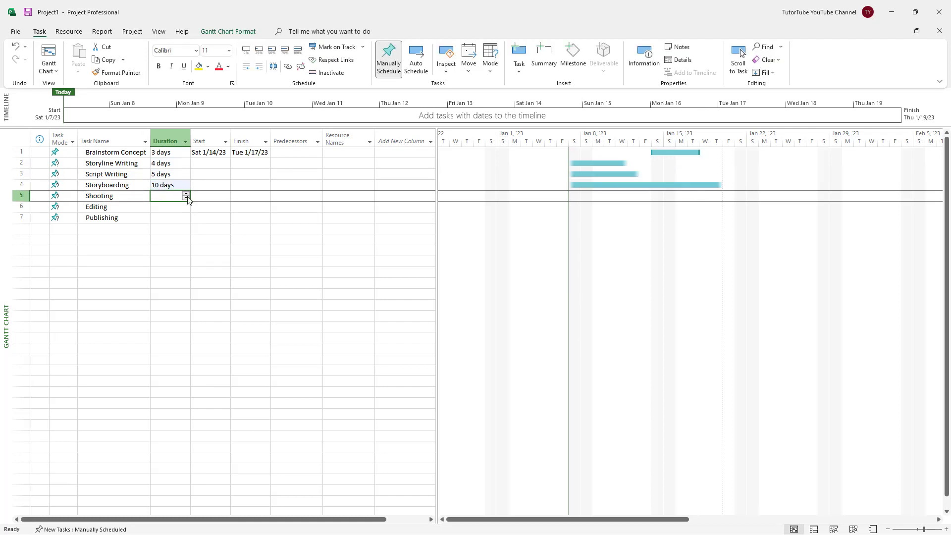
type("25")
- Set the durations of Editing to 30 days and Publishing to 15 days
left_click(189, 208)
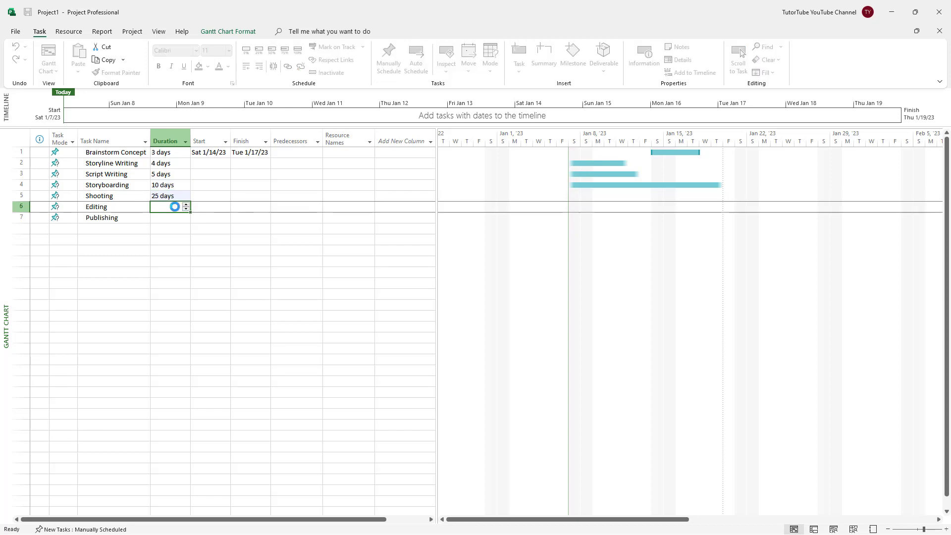
type("2")
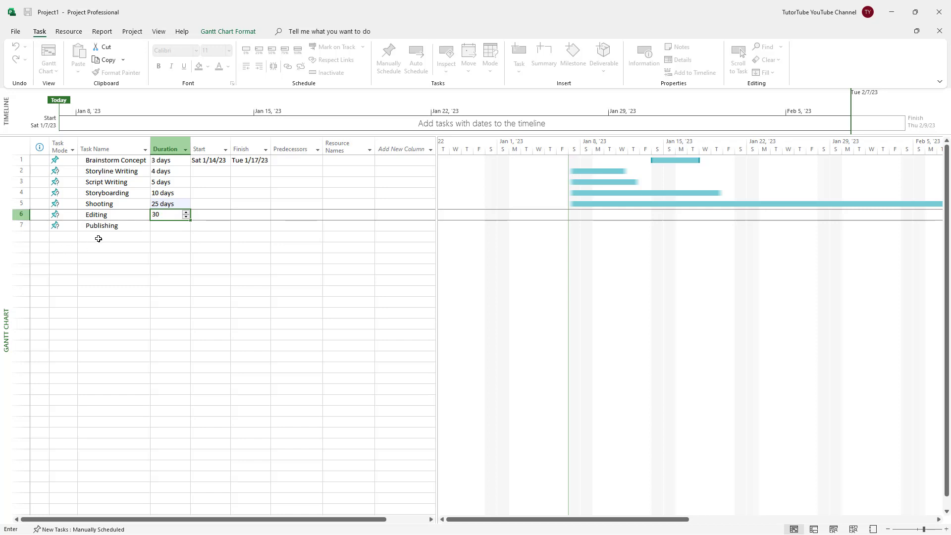
left_click(187, 224)
type("15")
left_click(197, 261)
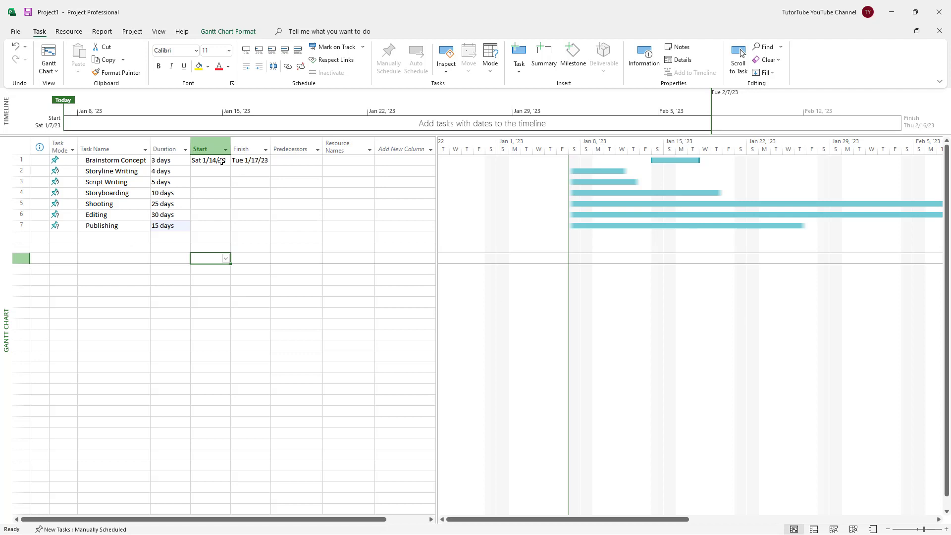
- Set the start date of Storyline Writing to Tue 1/17/23, and correct it to Wed 1/18/23
left_click(254, 159)
left_click(203, 171)
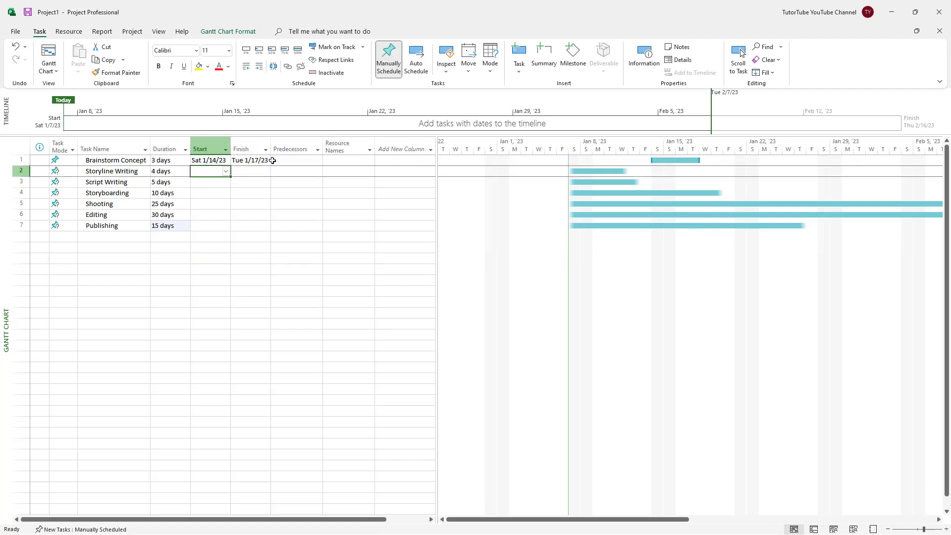
left_click(226, 171)
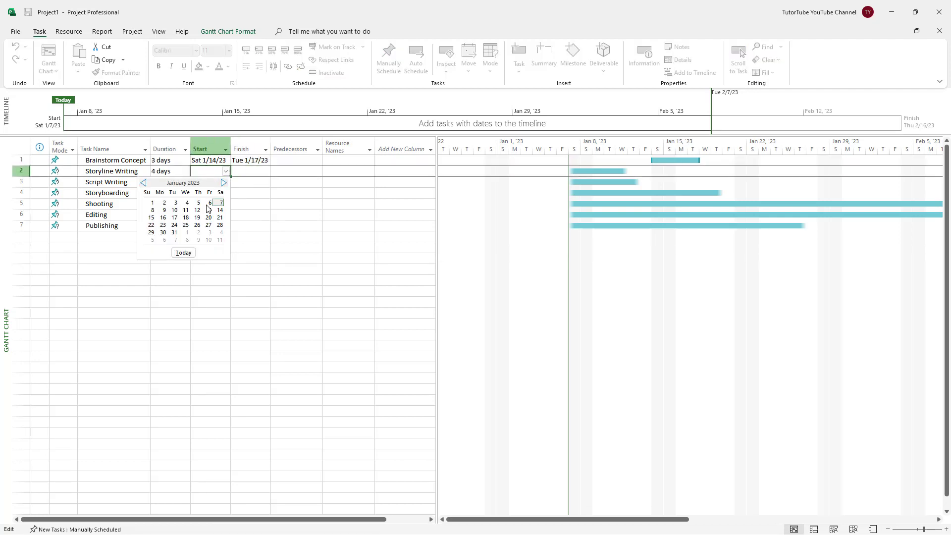
left_click(175, 217)
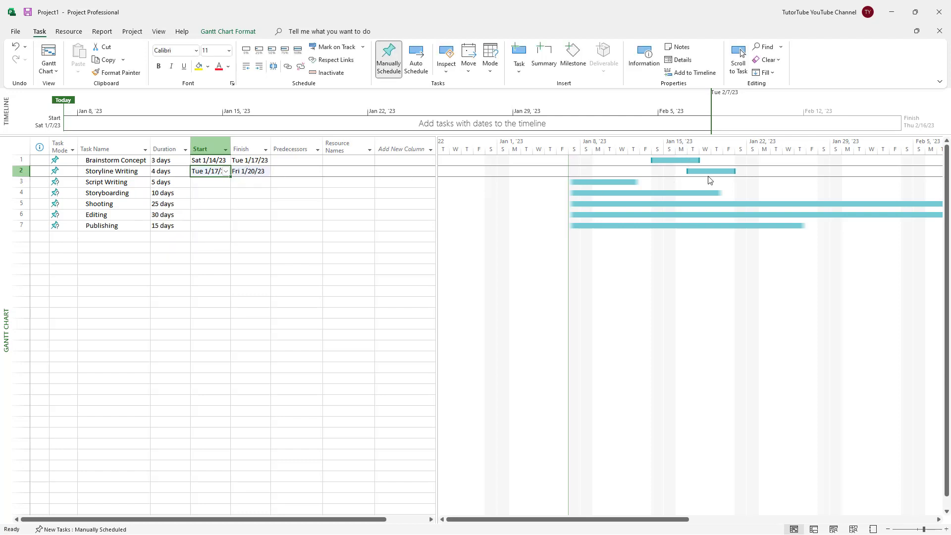
left_click(226, 171)
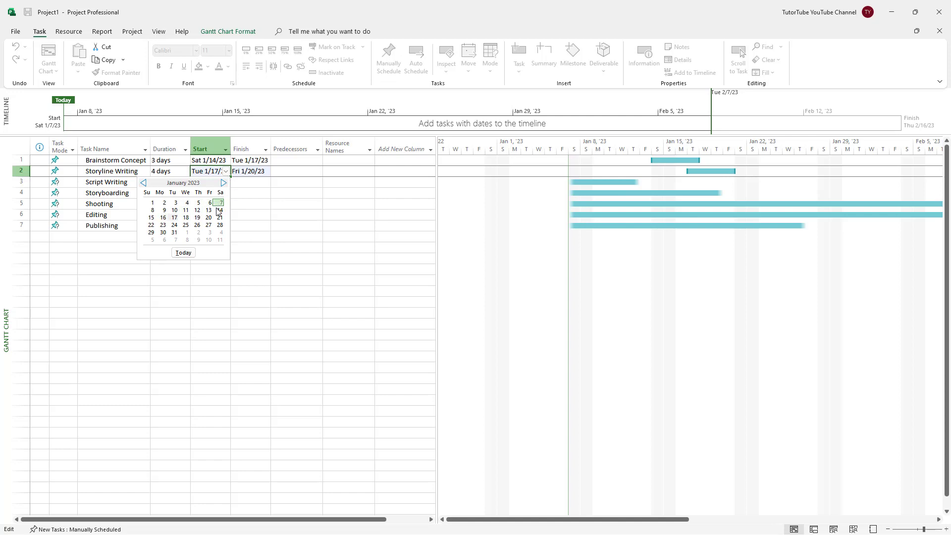
left_click(186, 217)
- Set the start date of the Script Writing task to Mon 1/23/23
left_click(221, 182)
left_click(226, 181)
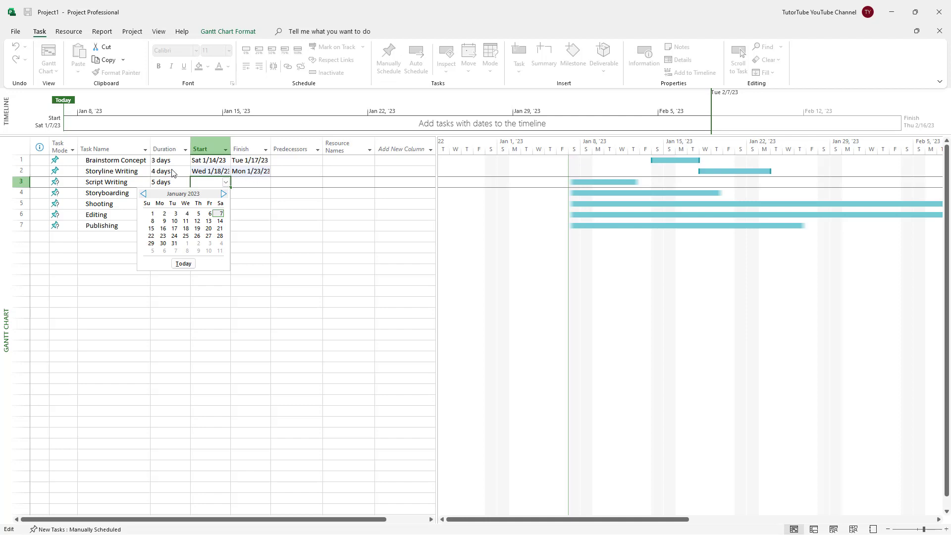
left_click(163, 236)
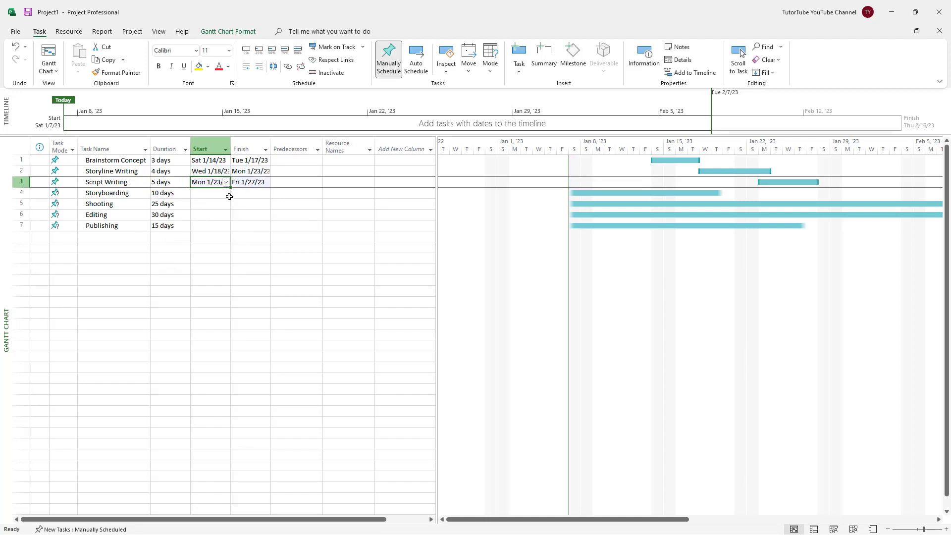
- Set the start date of Storyboarding to Mon 1/23/23, and change it to Fri 1/27/23
left_click(221, 193)
left_click(225, 193)
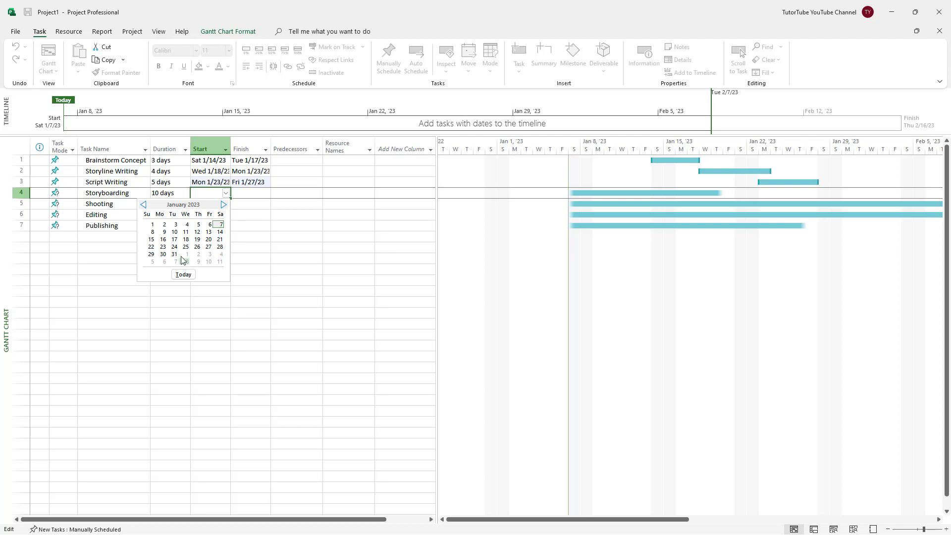
left_click(163, 247)
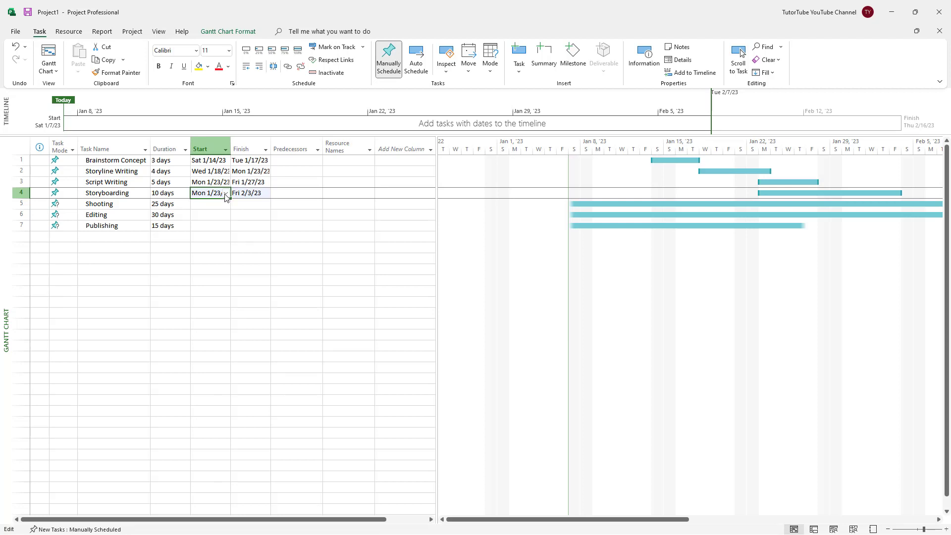
left_click(227, 193)
left_click(208, 246)
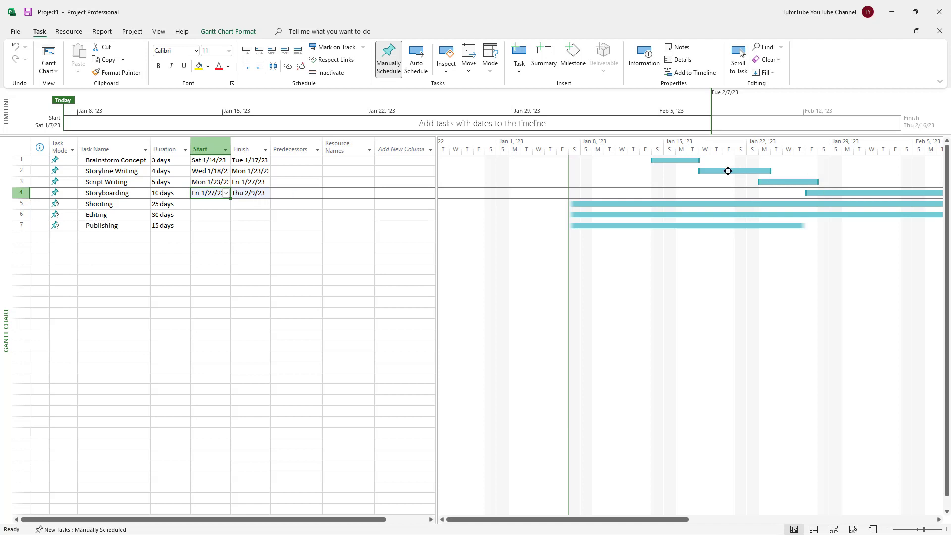
- Change the start date of Script Writing to Tue 1/24/23
left_click(218, 172)
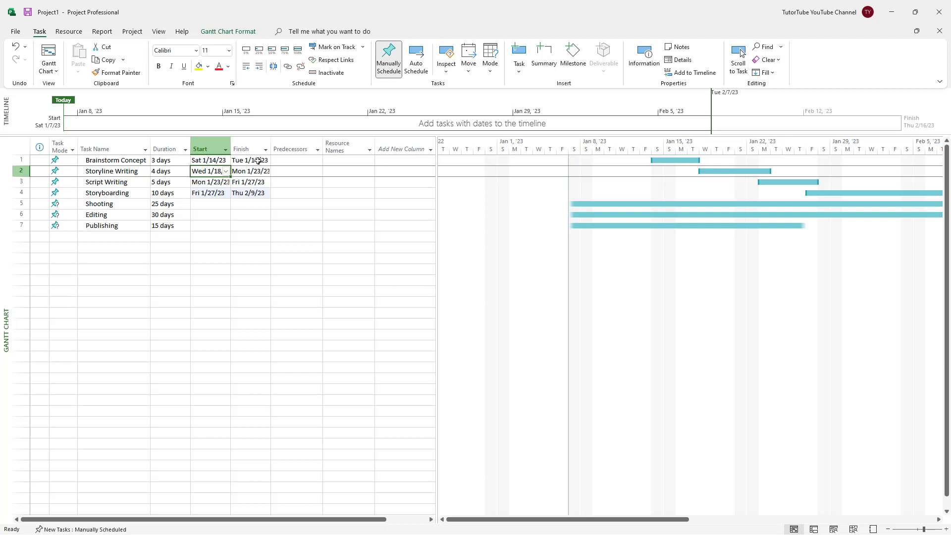
left_click(230, 183)
left_click(226, 182)
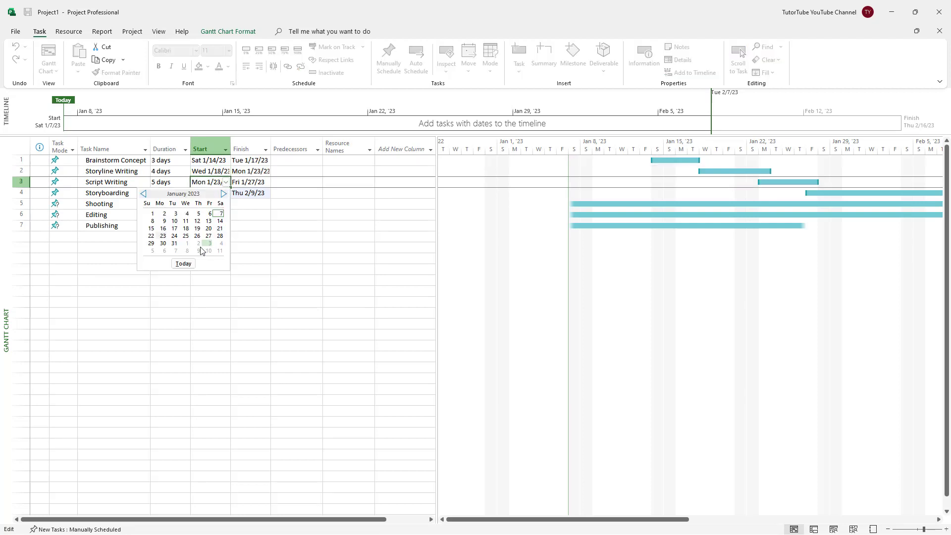
left_click(174, 240)
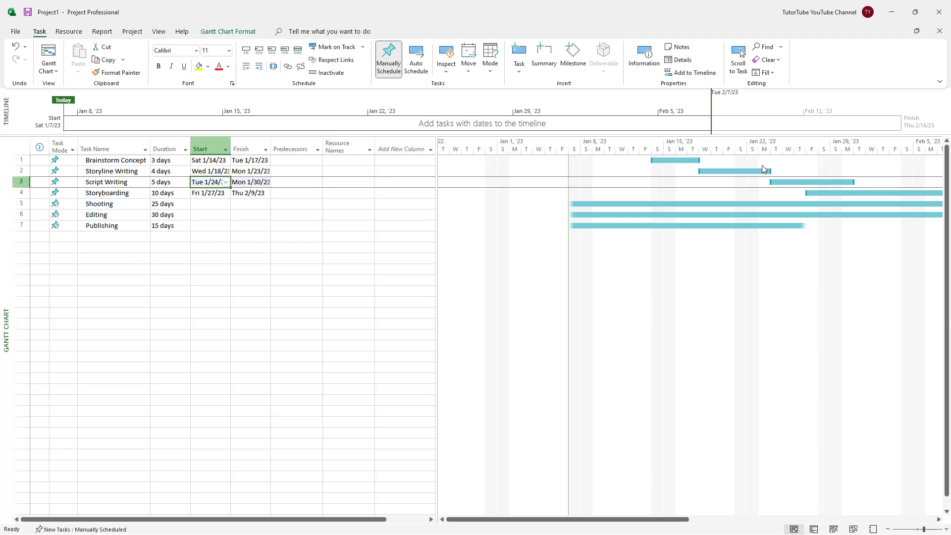
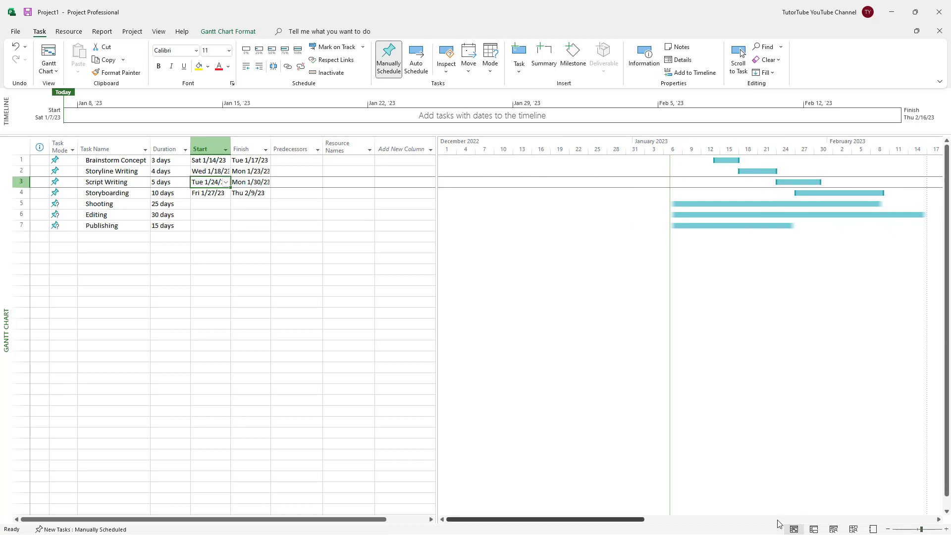
- Change the start date of Storyboarding to Mon 1/30/23, and correct it to Tue 1/31/23
left_click_drag(643, 522, 709, 524)
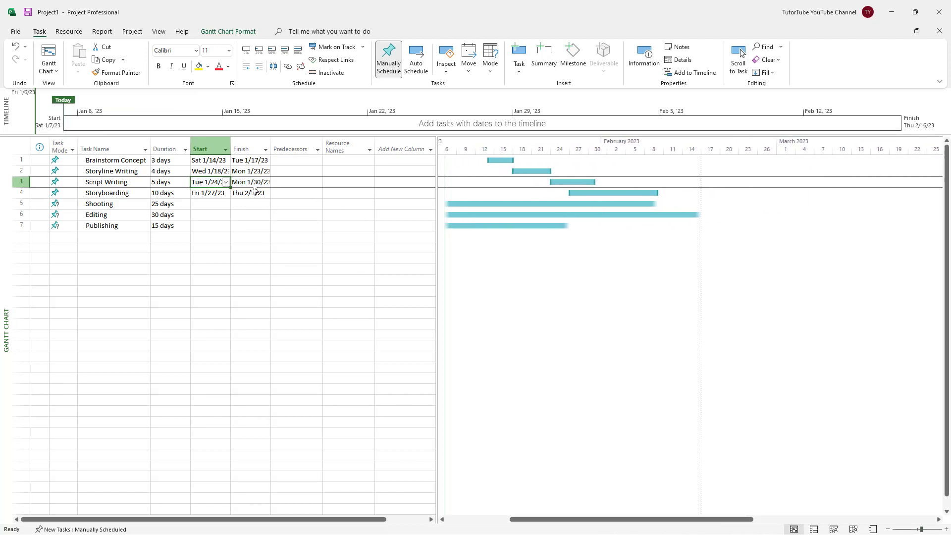
left_click(215, 194)
left_click(227, 193)
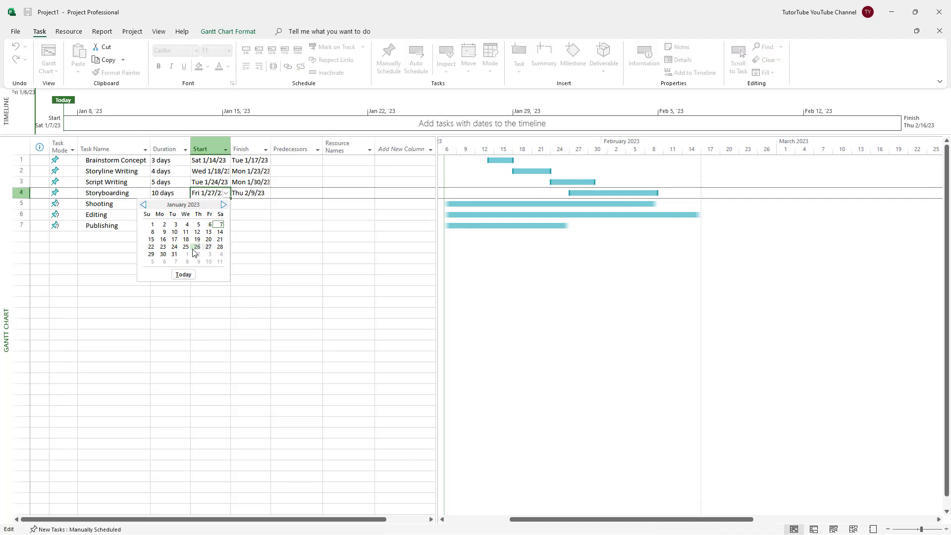
left_click(162, 254)
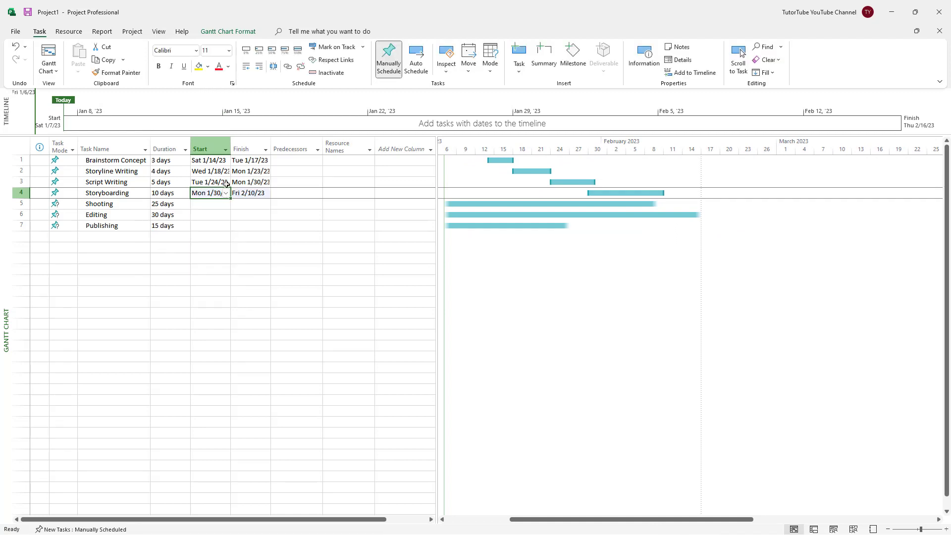
left_click(226, 193)
left_click(175, 256)
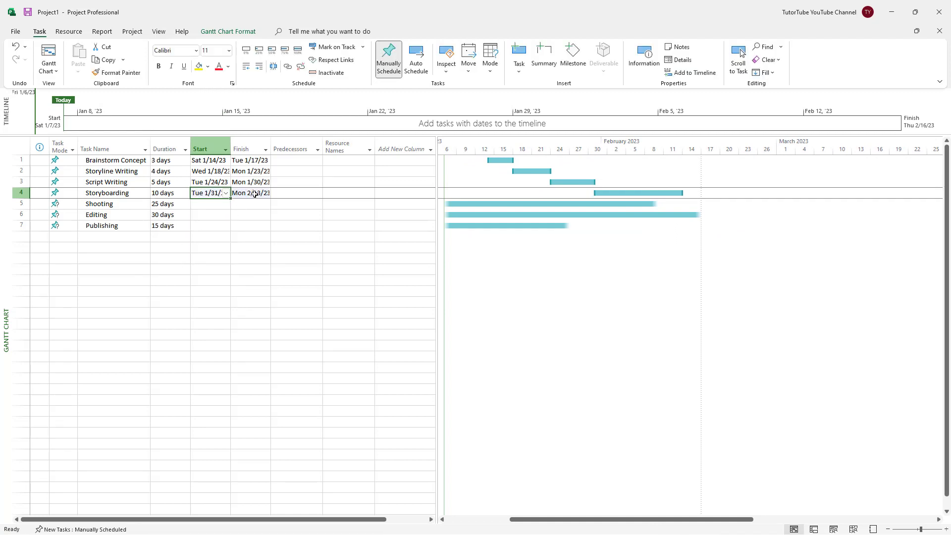
- Set the start date of the Shooting task to Tue 2/14/23
left_click(216, 206)
left_click(227, 204)
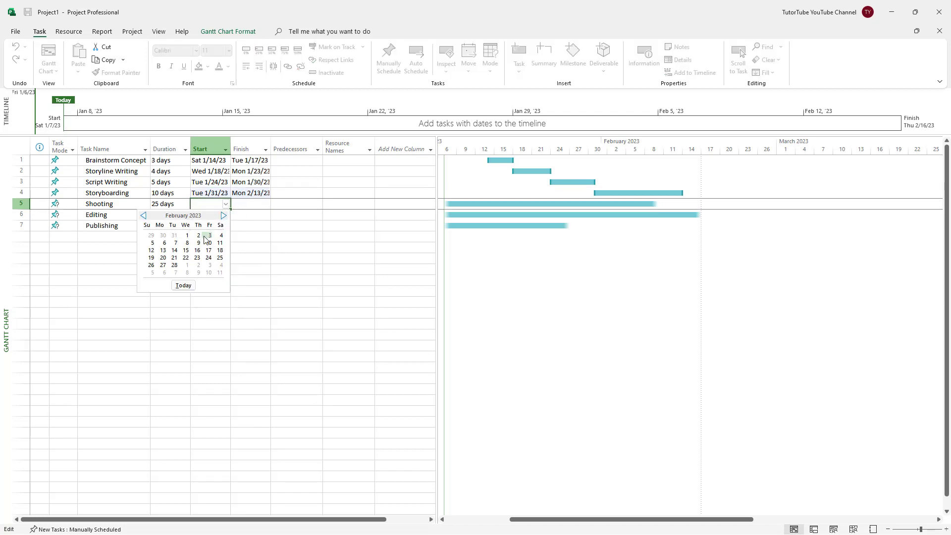
left_click(174, 250)
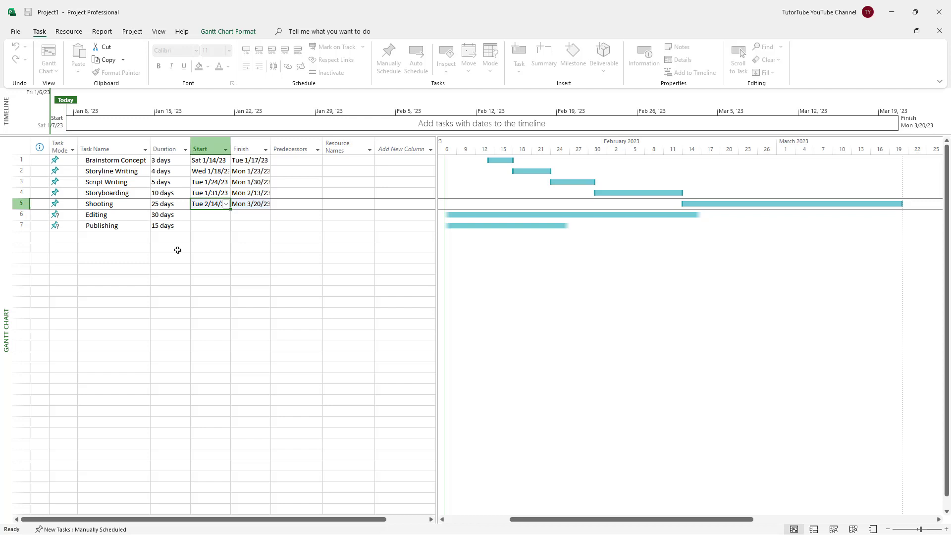
- Set the start date of the Editing task to Tue 2/21/23
left_click(221, 214)
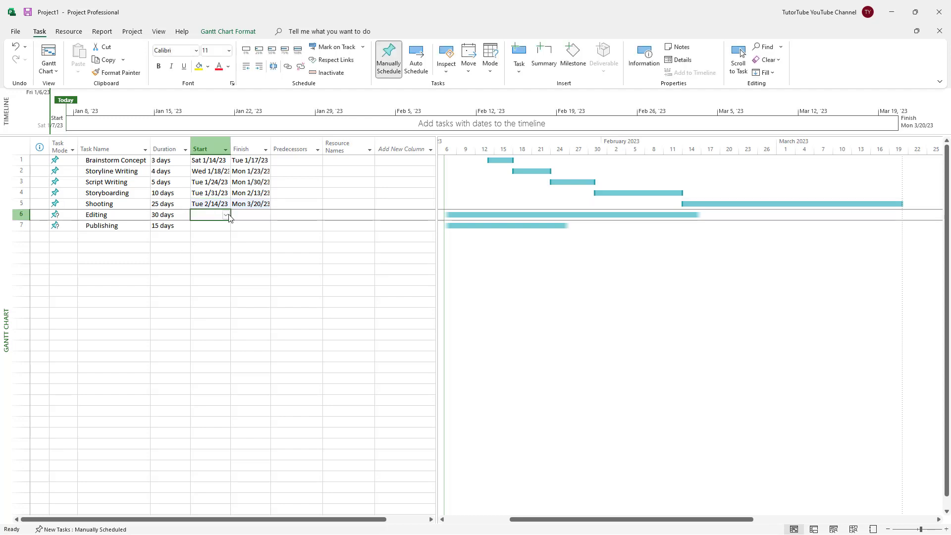
left_click(226, 215)
left_click(224, 226)
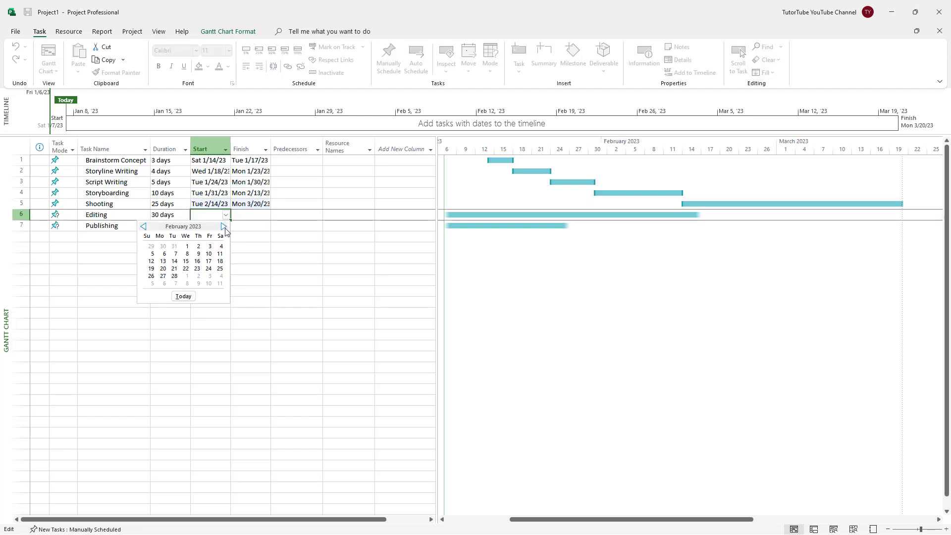
left_click(174, 268)
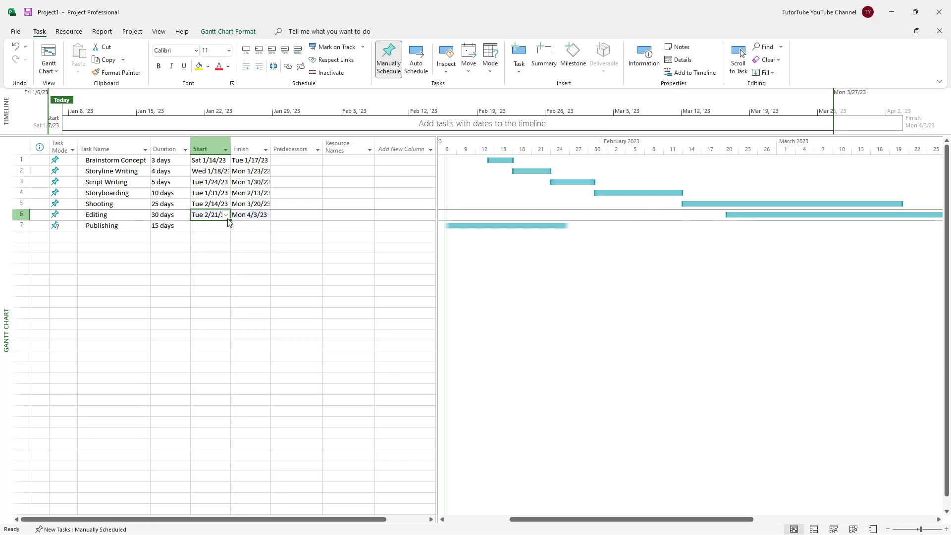
left_click(227, 217)
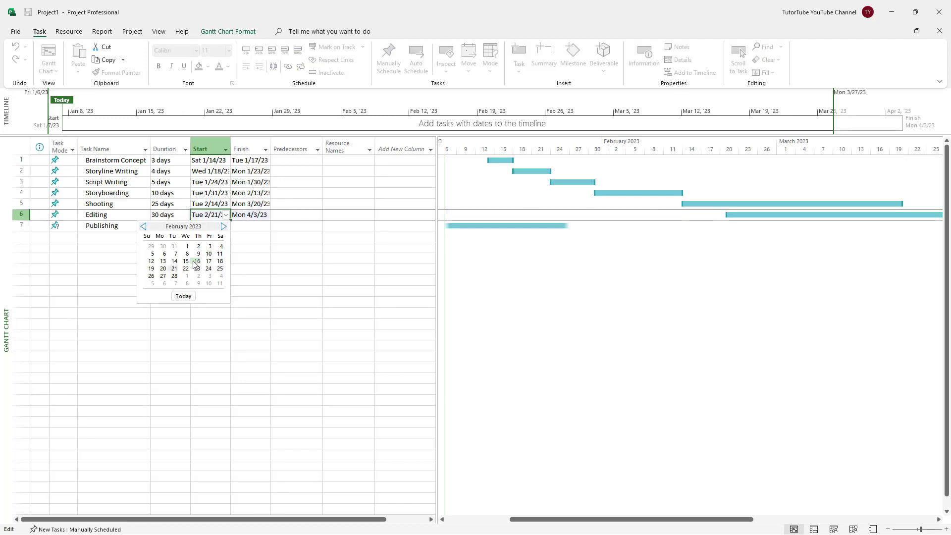
left_click(174, 268)
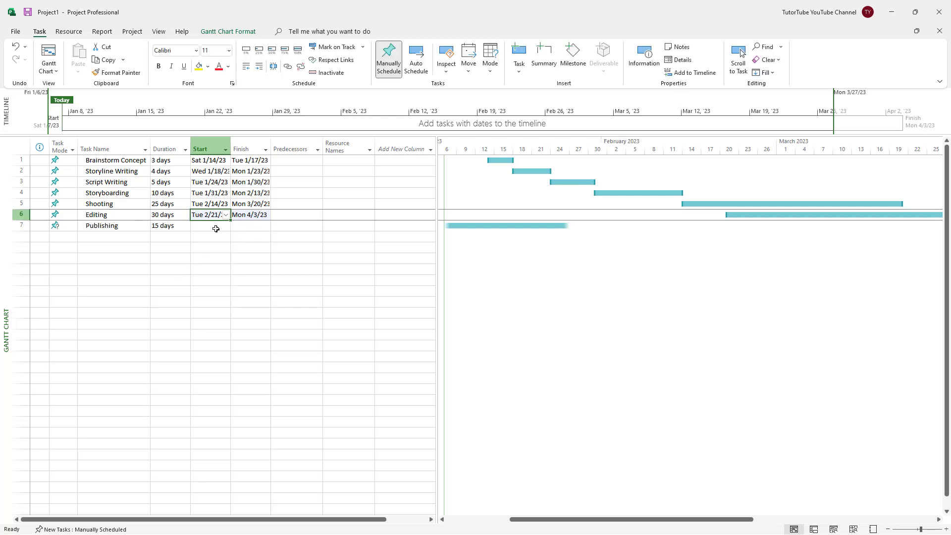
- Change the start date of the Editing task to Tue 3/21/23
left_click(261, 203)
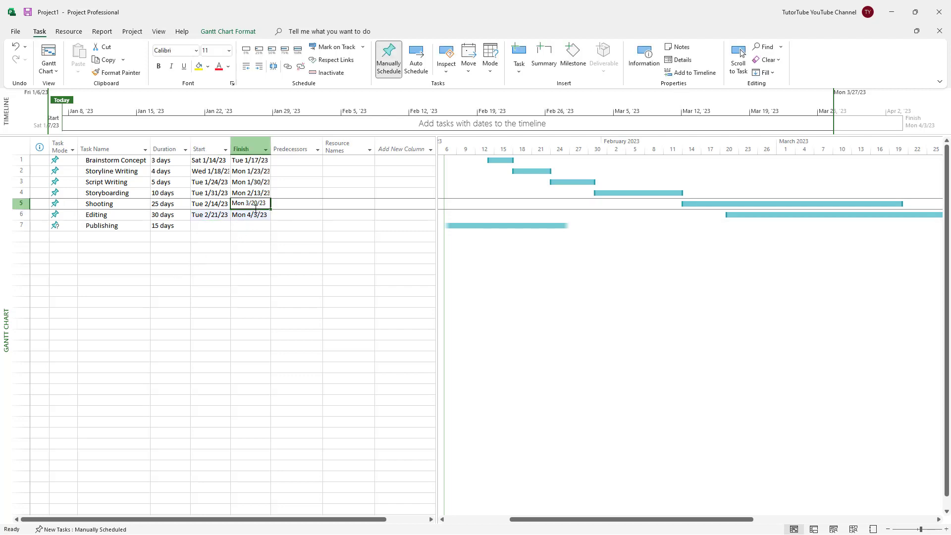
left_click(217, 215)
left_click(226, 215)
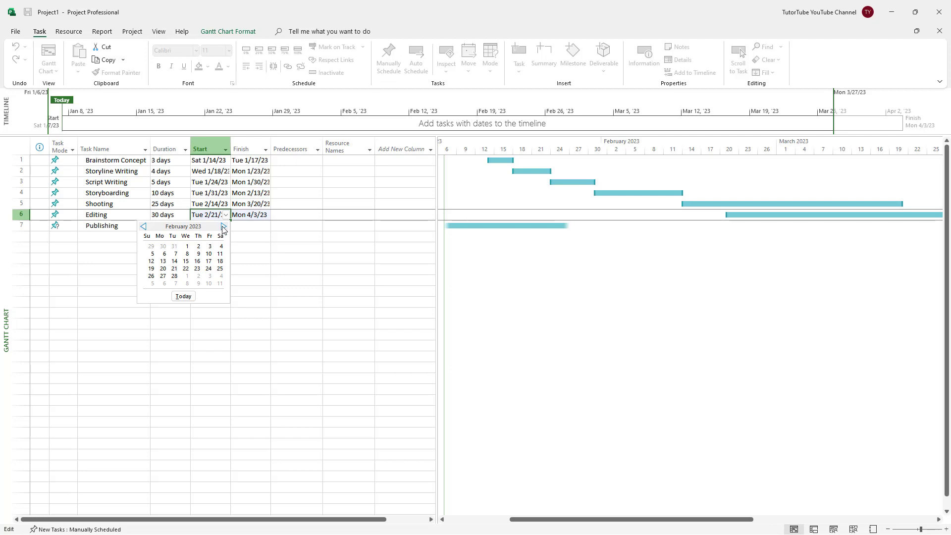
left_click(224, 227)
left_click(175, 268)
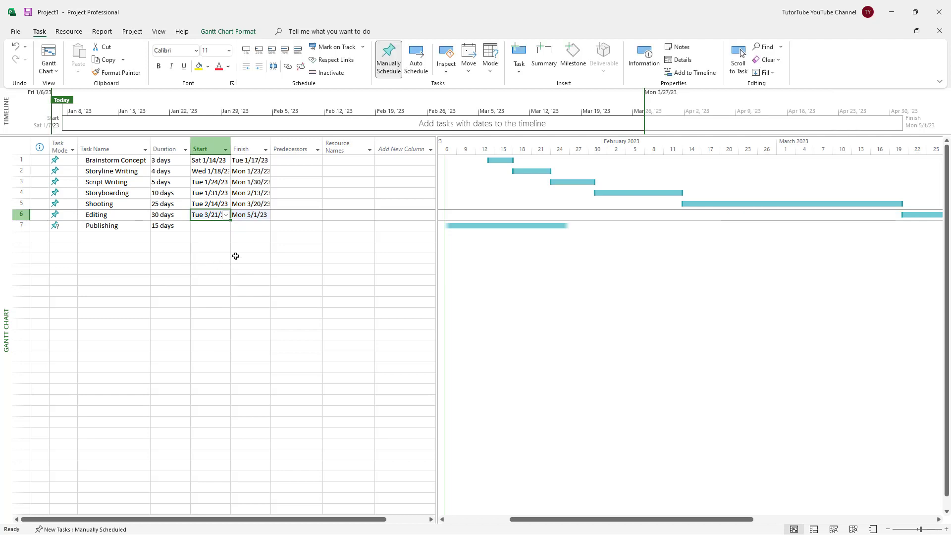
- Set the start date of the Publishing task to Wed 5/24/23
left_click_drag(722, 520, 882, 513)
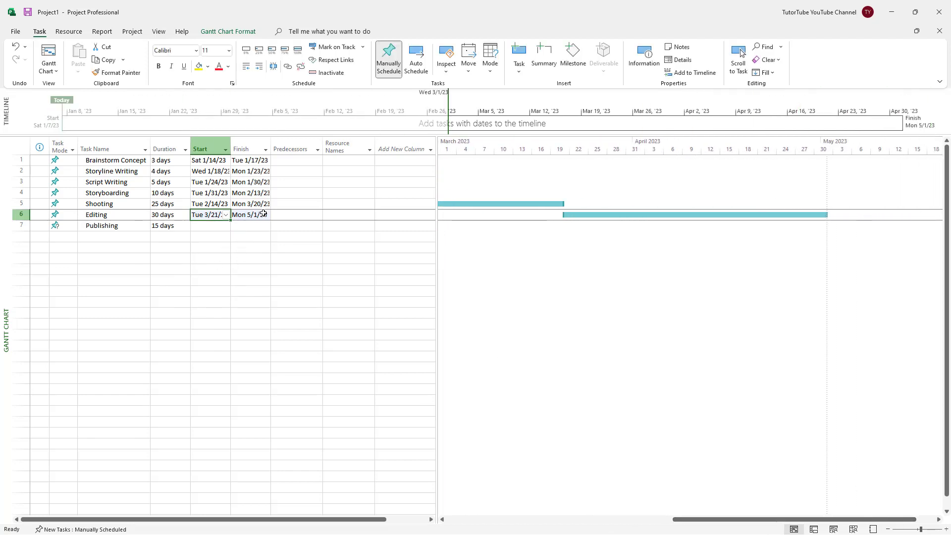
left_click(206, 226)
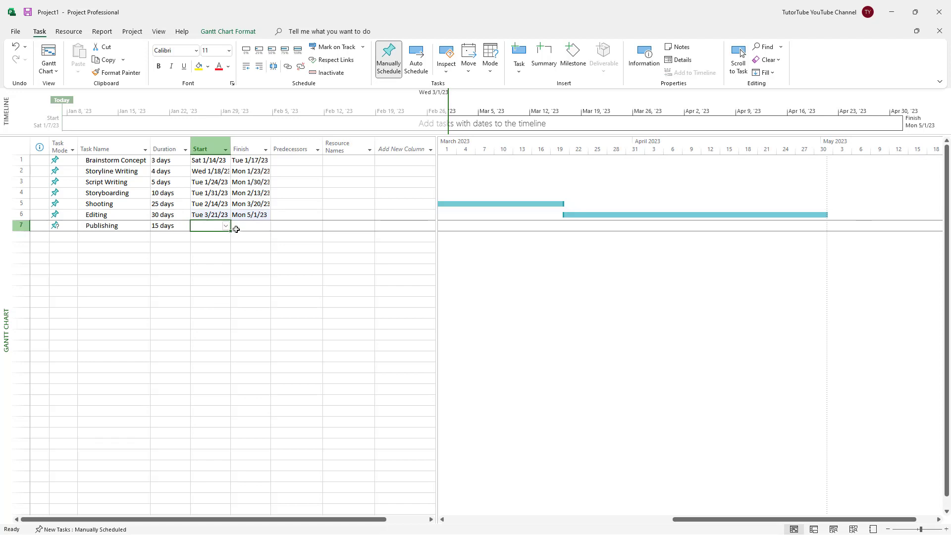
left_click(226, 226)
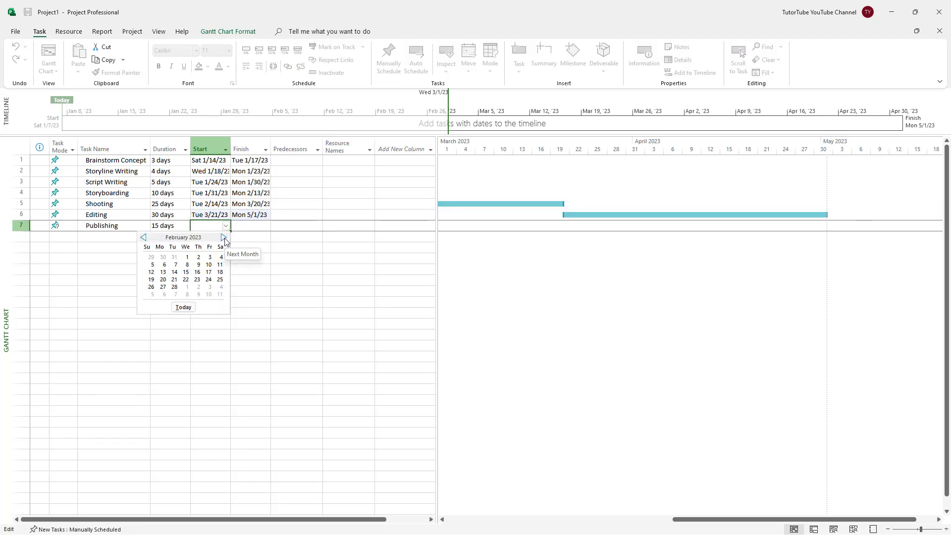
left_click(224, 239)
left_click(224, 238)
left_click(224, 239)
left_click(186, 280)
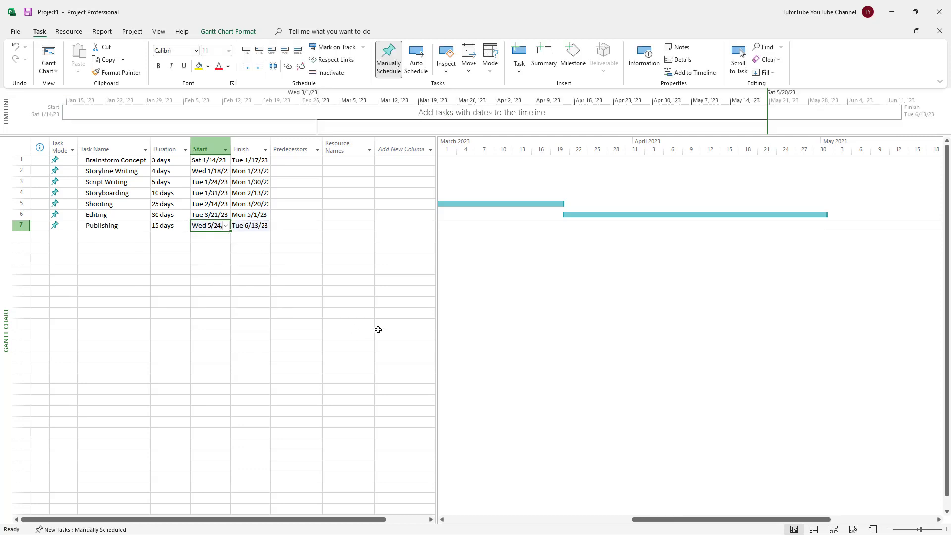
left_click_drag(813, 521, 929, 504)
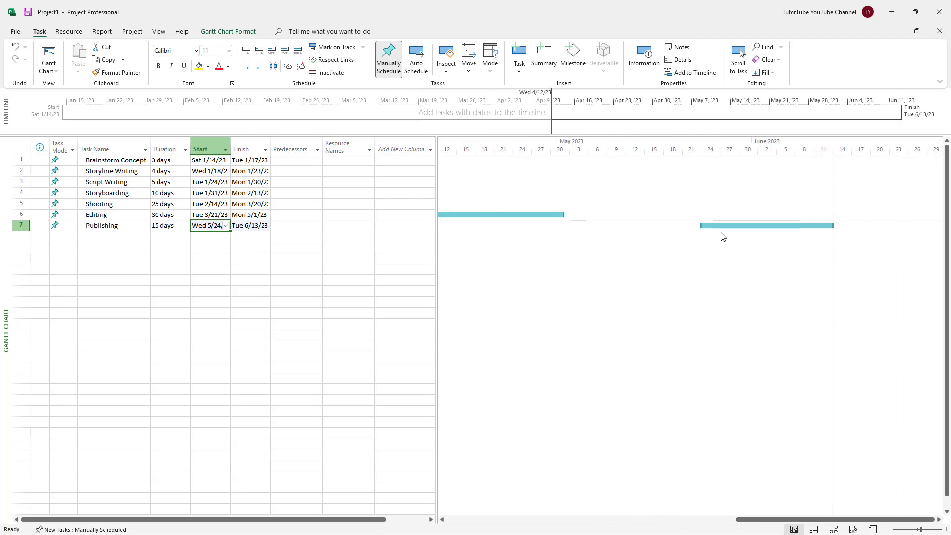
left_click(226, 226)
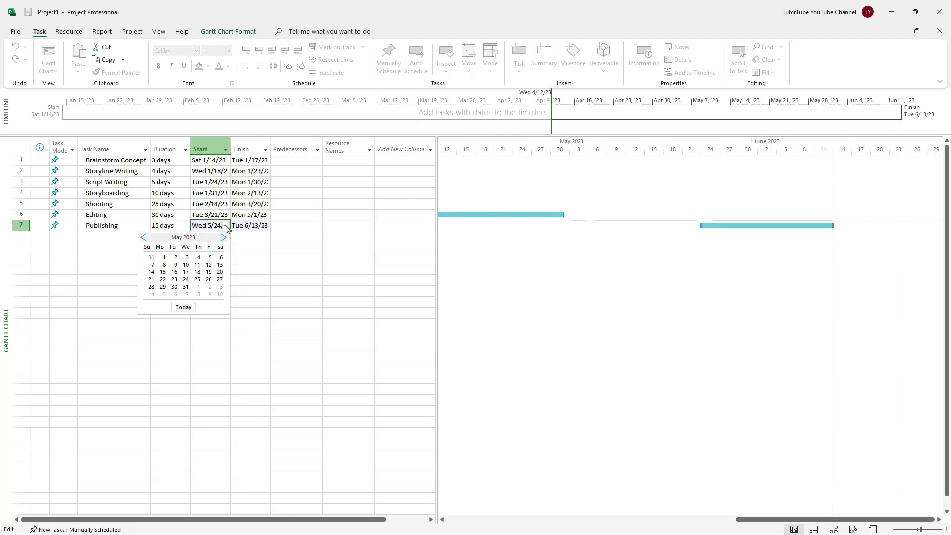
left_click(261, 217)
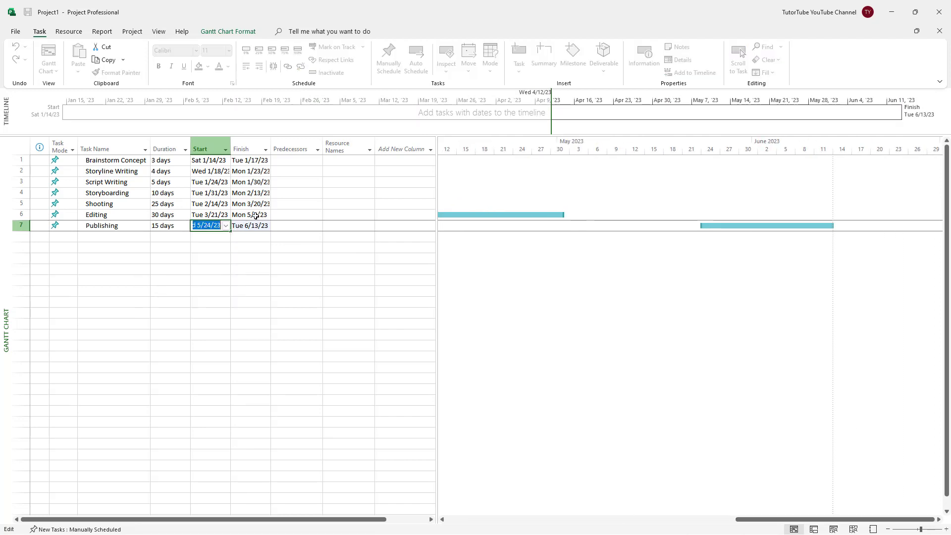
left_click(256, 215)
right_click(245, 218)
key("Escape")
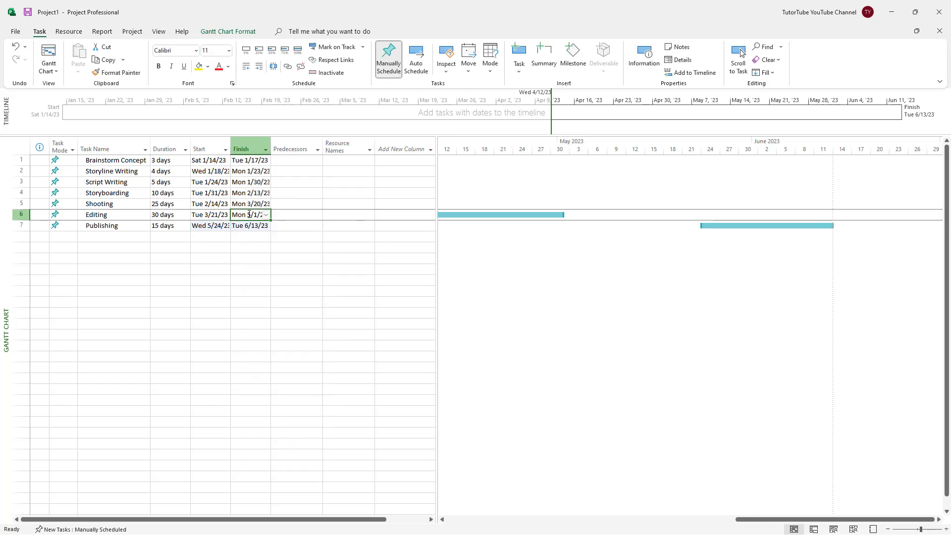
- Copy the finish date of Editing and paste it as the start date of Publishing
left_click(252, 256)
left_click(249, 213)
right_click(251, 213)
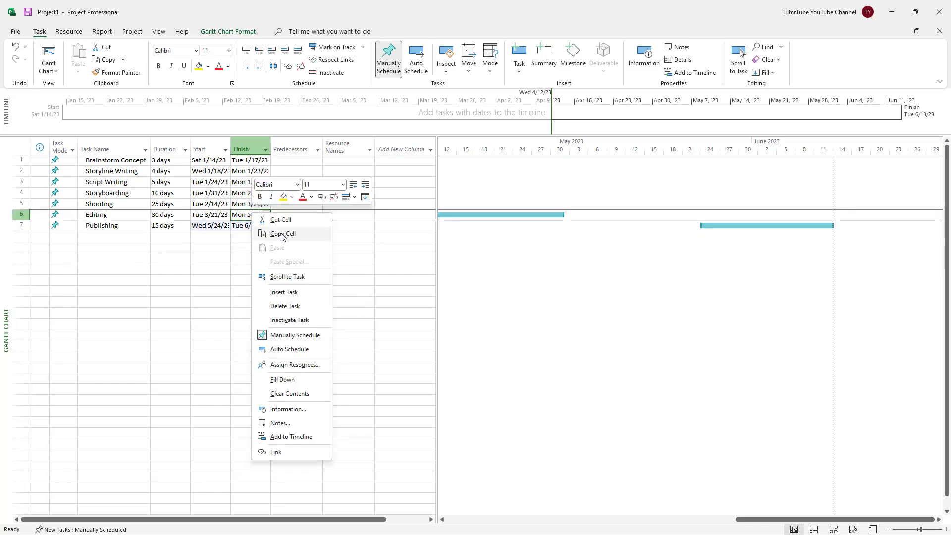
left_click(282, 237)
left_click(213, 226)
right_click(216, 228)
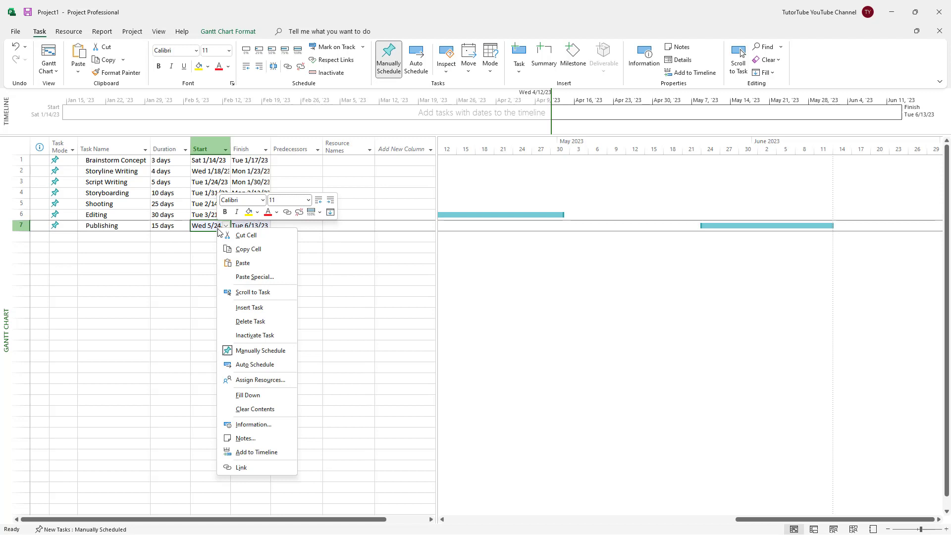
left_click(251, 263)
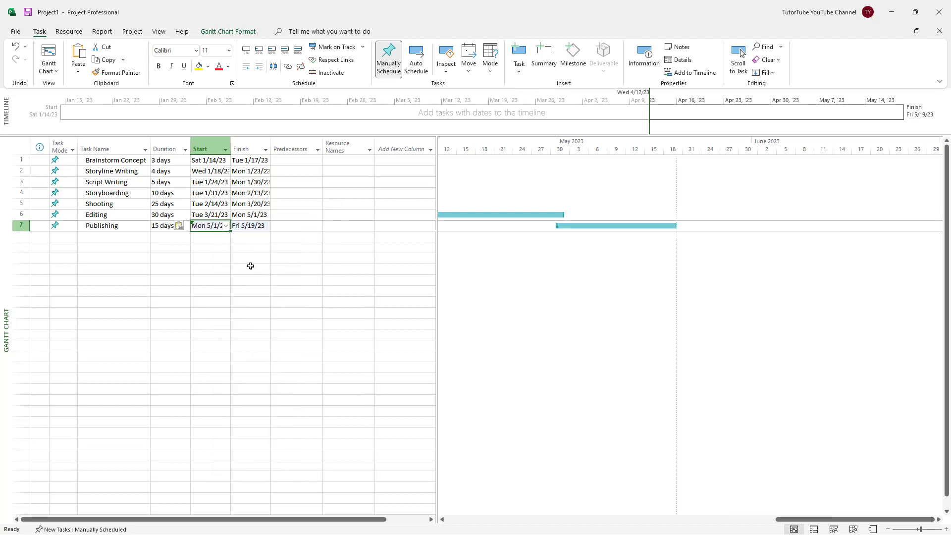
- Change the start date of the Publishing task to Tue 5/2/23
left_click(226, 226)
left_click(143, 237)
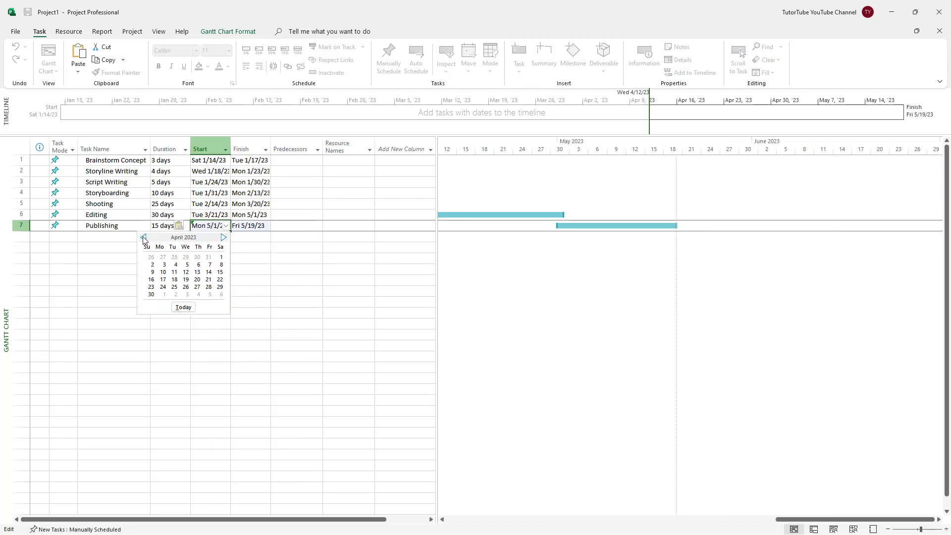
left_click(226, 226)
left_click(226, 227)
left_click(226, 226)
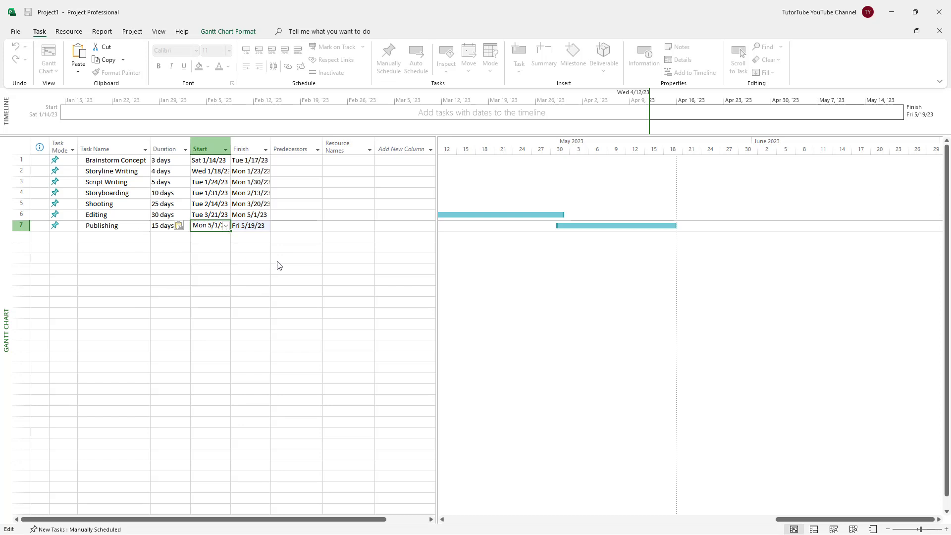
left_click(215, 225)
key("Return")
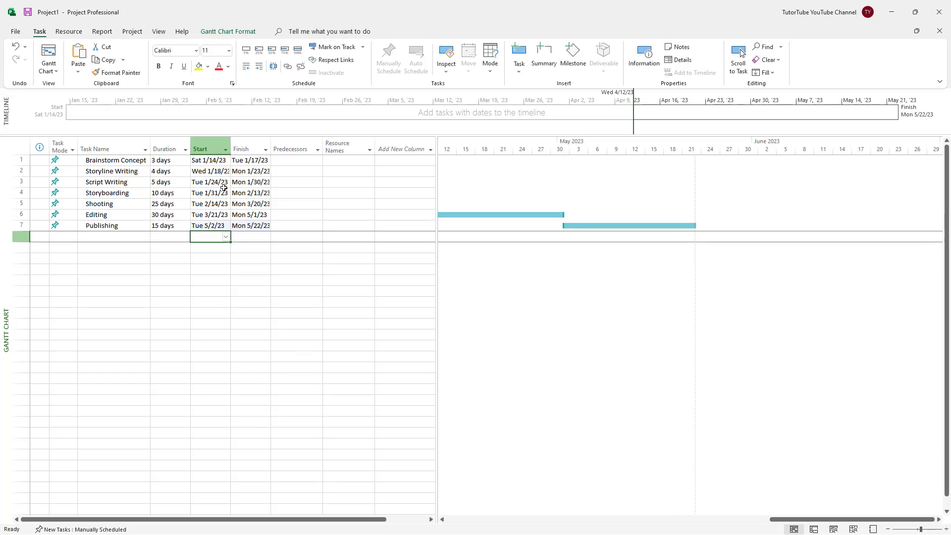
- Fit the Gantt chart timescale so all task bars from Brainstorm Concept through Publishing can be viewed together
left_click_drag(776, 519, 545, 525)
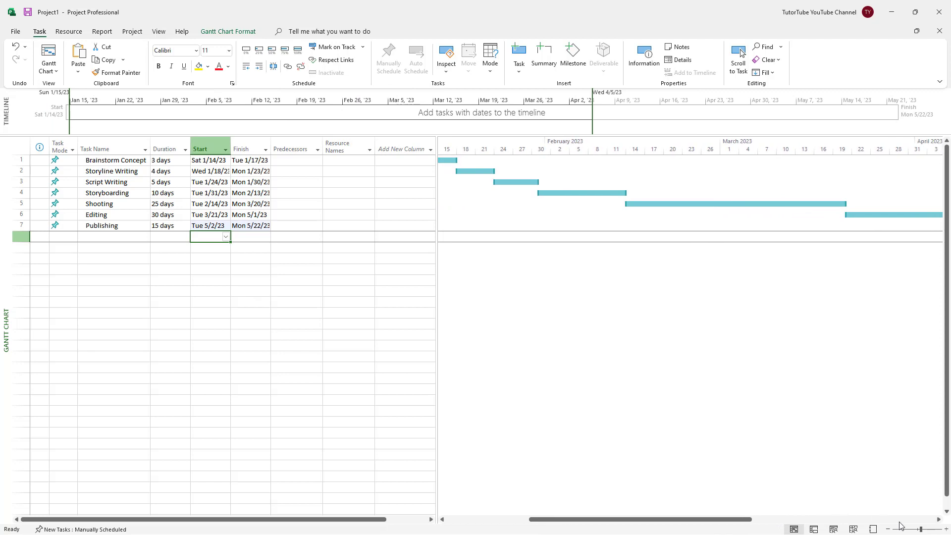
left_click(925, 531)
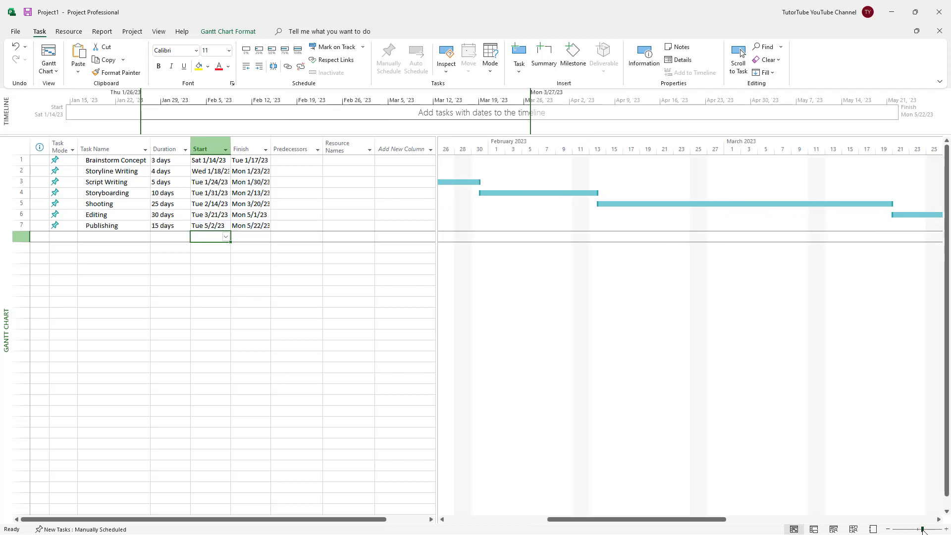
left_click_drag(924, 531, 919, 531)
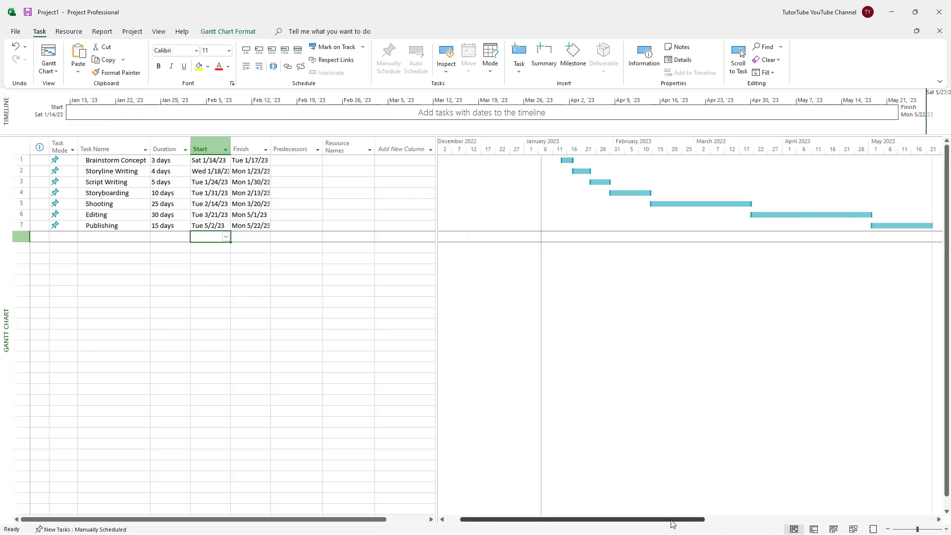
left_click_drag(672, 521, 713, 521)
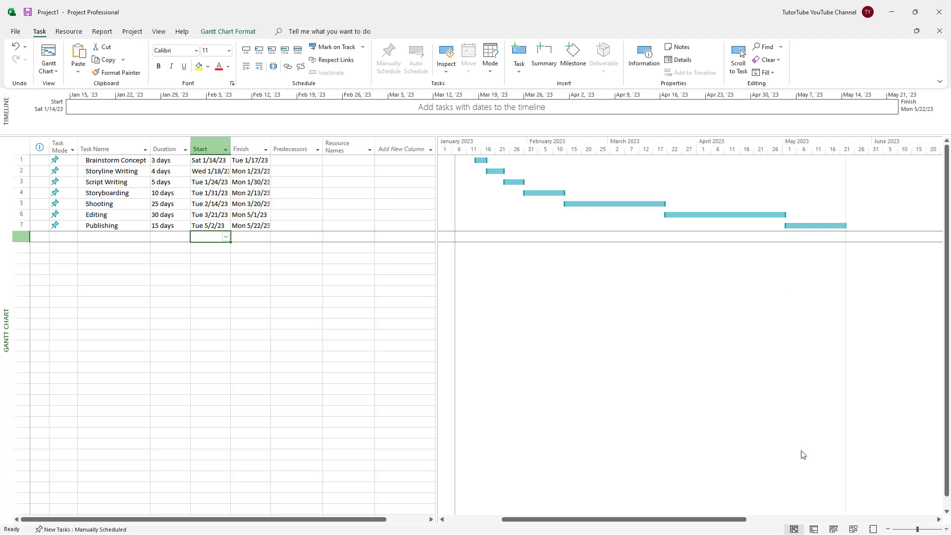
- Review the schedule in the Task Usage, Resource Sheet and Team Planner views, including the unassigned tasks, and return to the Gantt Chart view
left_click(814, 529)
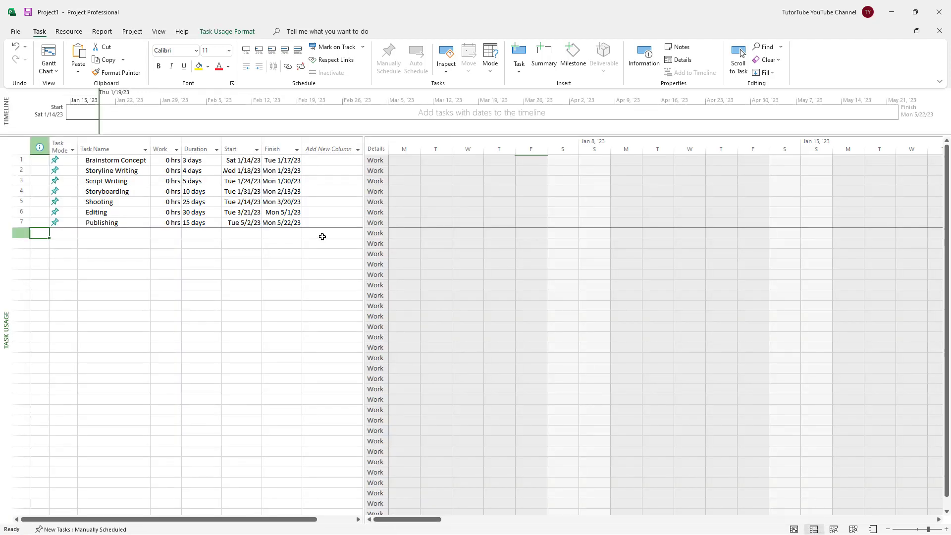
left_click(853, 529)
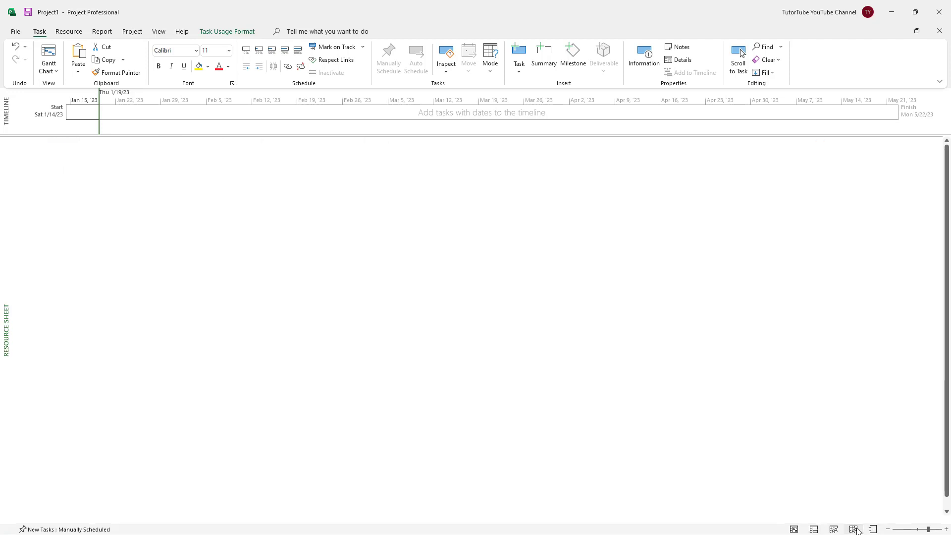
left_click(834, 529)
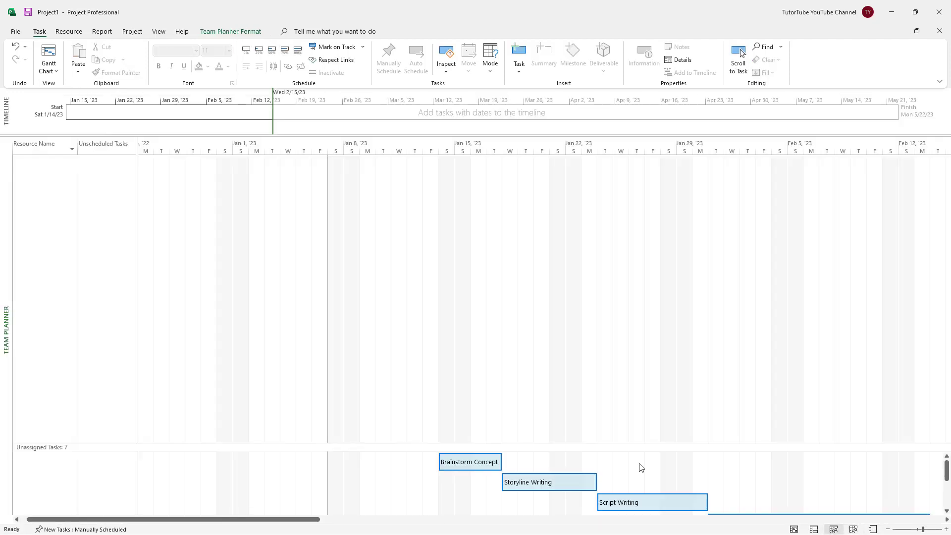
left_click_drag(945, 470, 945, 481)
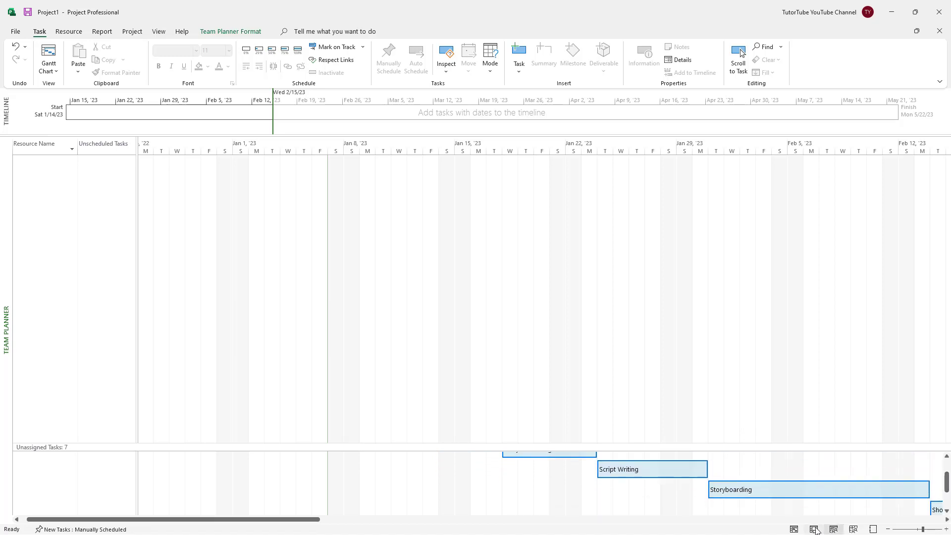
left_click(791, 530)
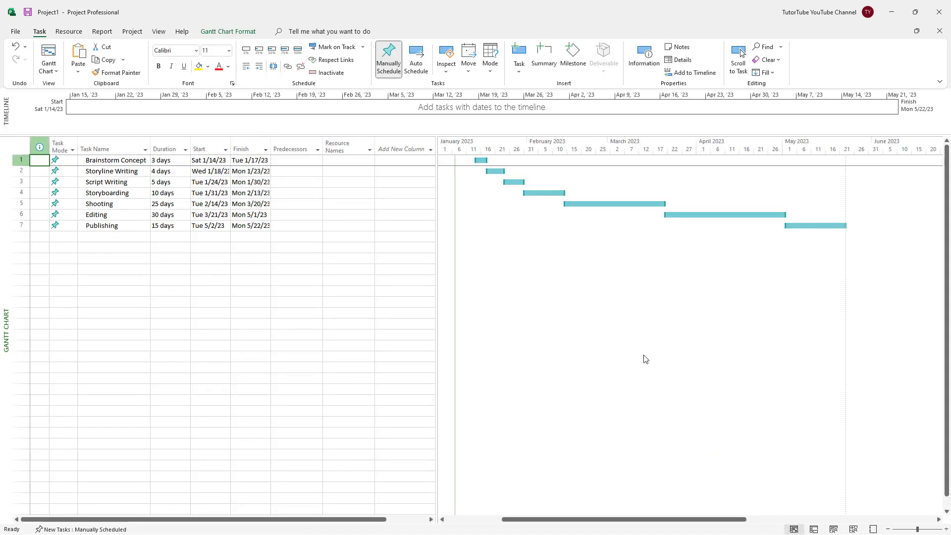